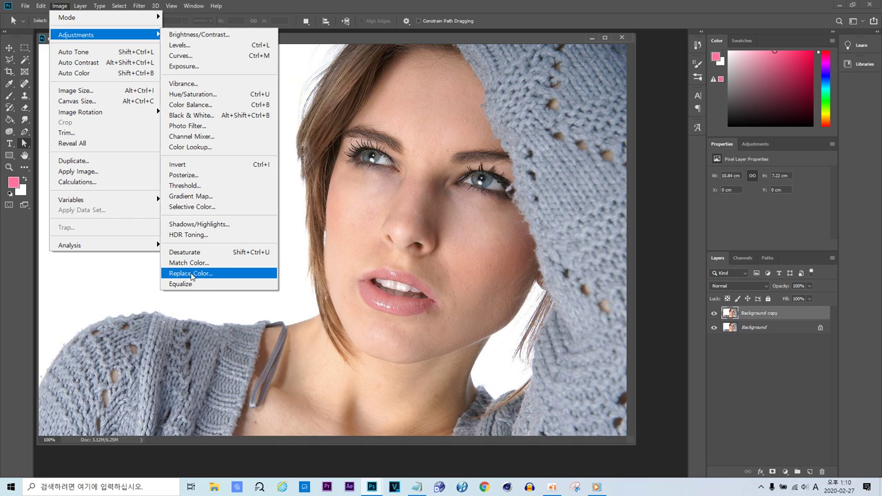
Desaturate the Background copy layer and duplicate the resulting grayscale layer
{"action": "left_click", "coordinate": [173, 252]}
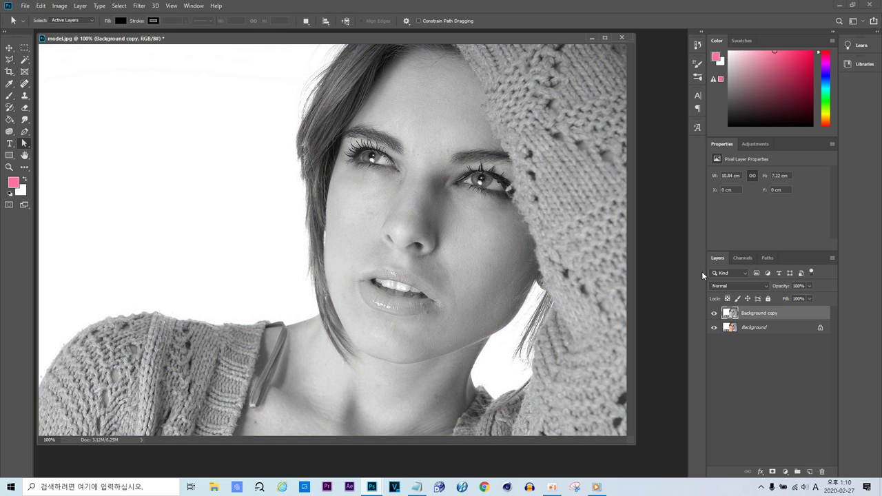
{"action": "left_click_drag", "start_coordinate": [761, 317], "coordinate": [812, 476]}
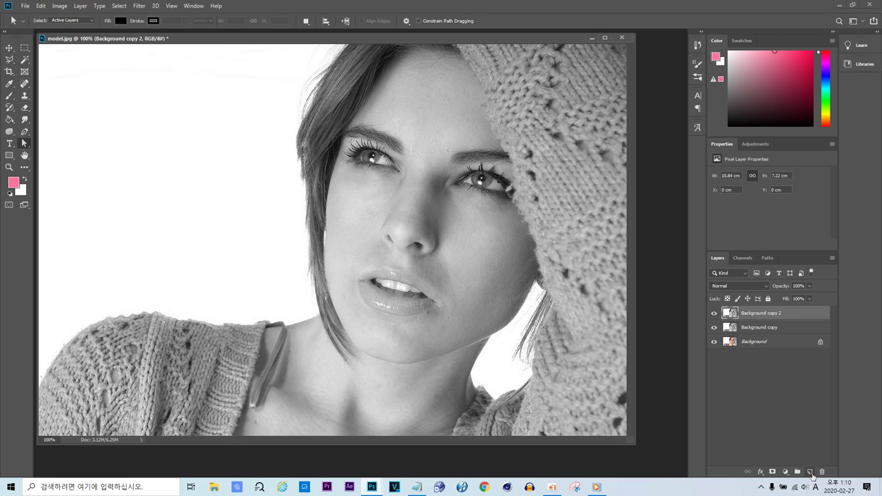
Invert the Background copy 2 layer and set its blending mode to Color Dodge
{"action": "left_click", "coordinate": [59, 6]}
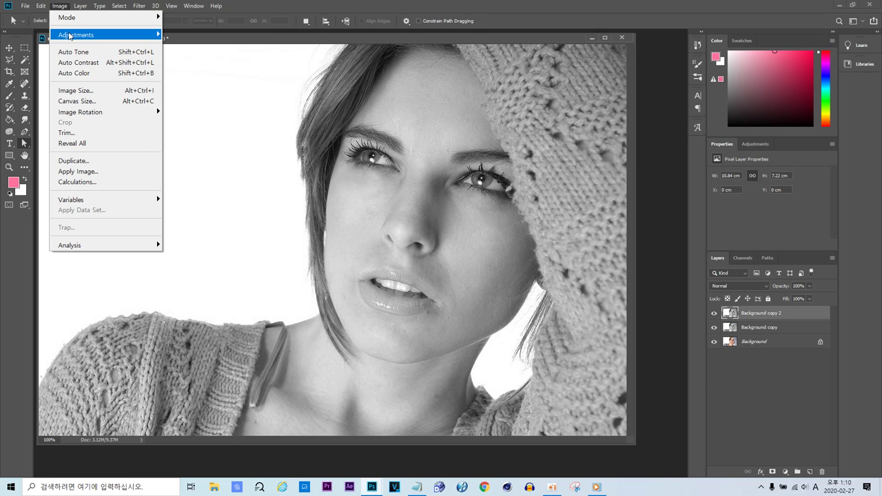
{"action": "mouse_move", "coordinate": [69, 35]}
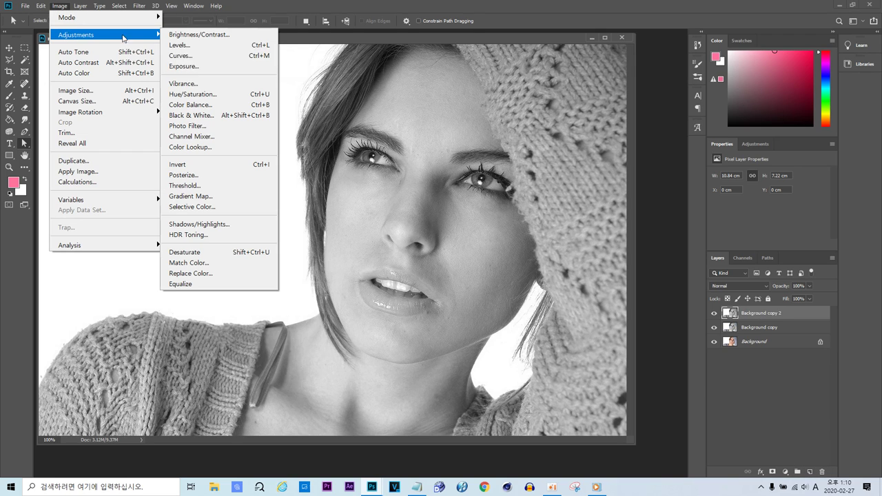
{"action": "left_click", "coordinate": [178, 164]}
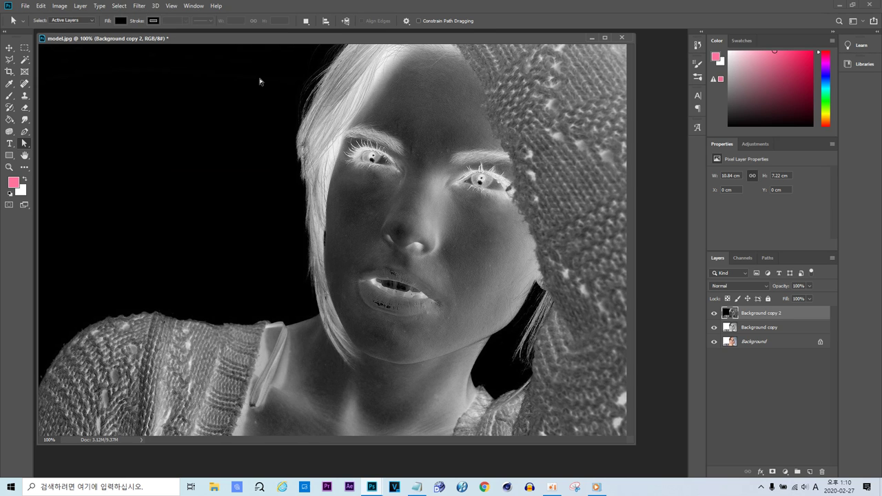
{"action": "left_click", "coordinate": [743, 288]}
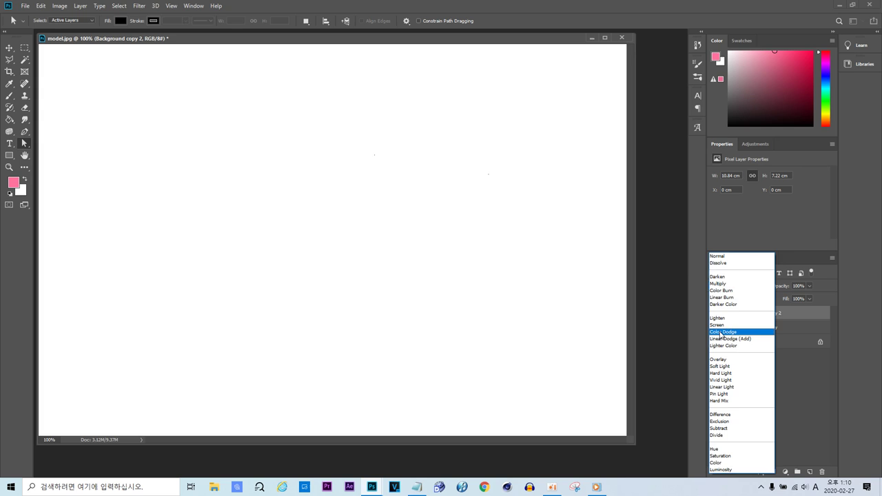
{"action": "left_click", "coordinate": [721, 334]}
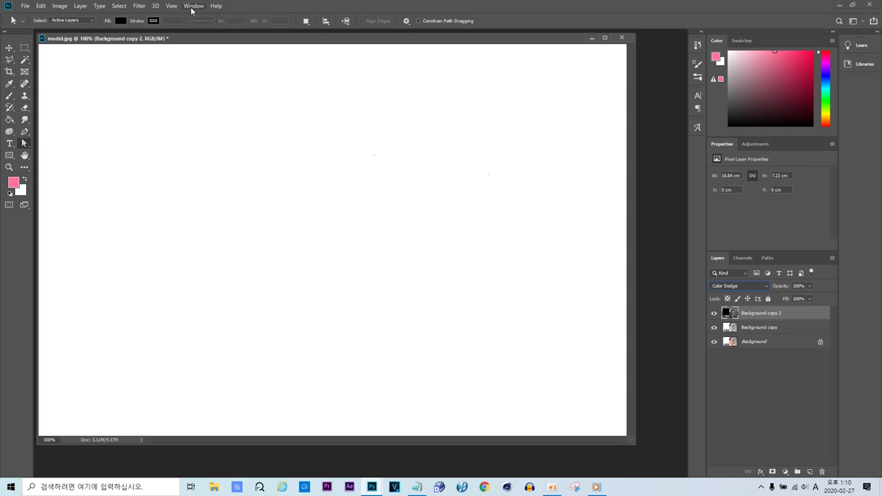
Apply the Minimum filter to Background copy 2 with a radius of 3 pixels, preserving Roundness
{"action": "left_click", "coordinate": [139, 6]}
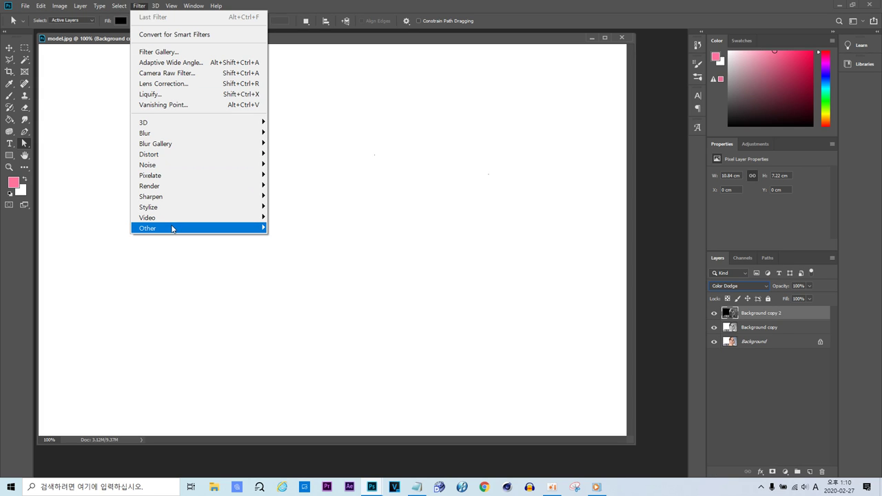
{"action": "mouse_move", "coordinate": [172, 229]}
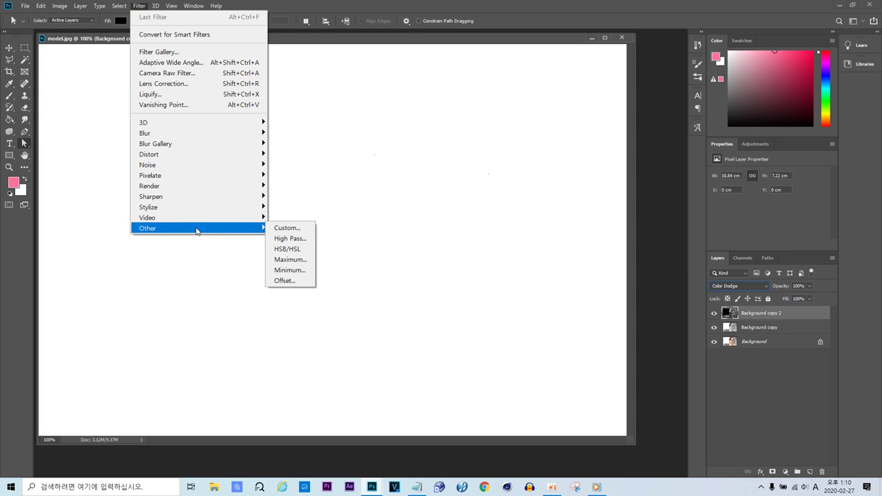
{"action": "left_click", "coordinate": [283, 270]}
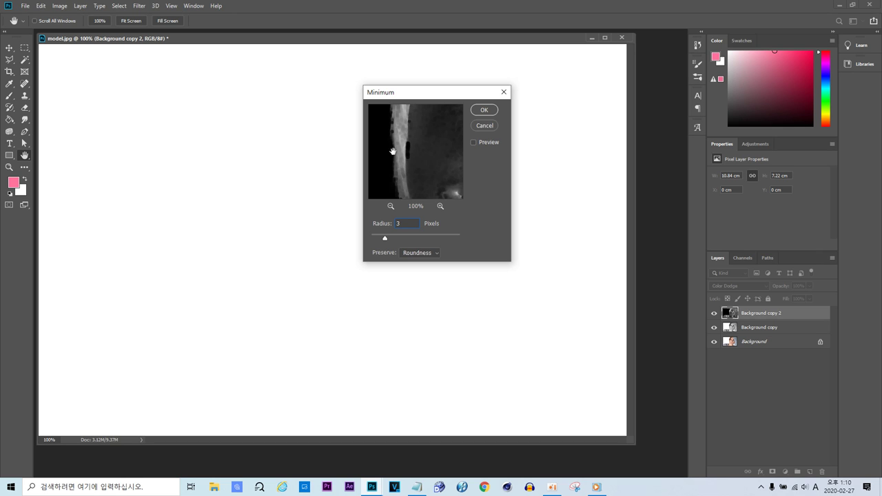
{"action": "left_click", "coordinate": [484, 110]}
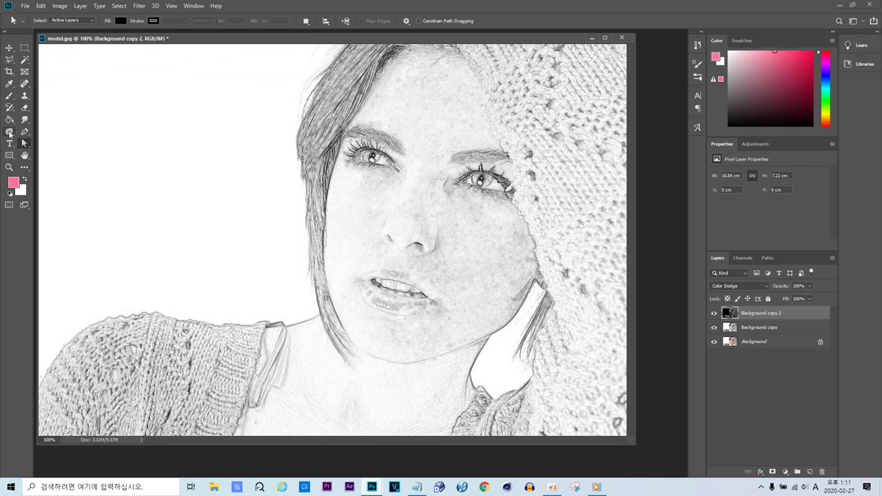
Set the Eraser's brush hardness to 5% and erase softly along the hair strand beside the cheek
{"action": "left_click", "coordinate": [26, 107]}
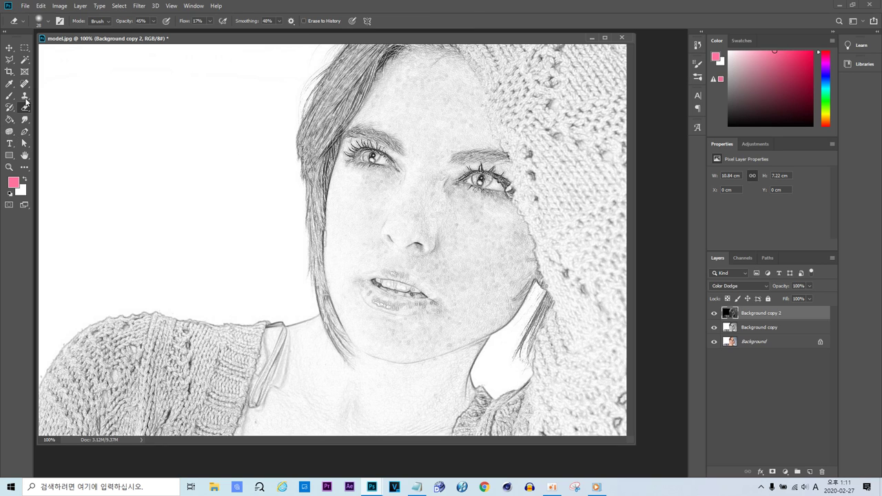
{"action": "left_click", "coordinate": [50, 22]}
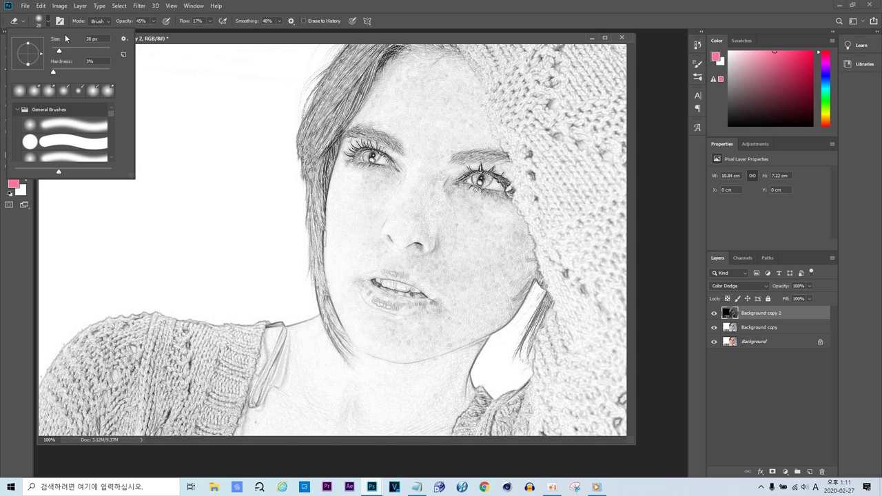
{"action": "left_click", "coordinate": [60, 21]}
{"action": "left_click", "coordinate": [61, 21]}
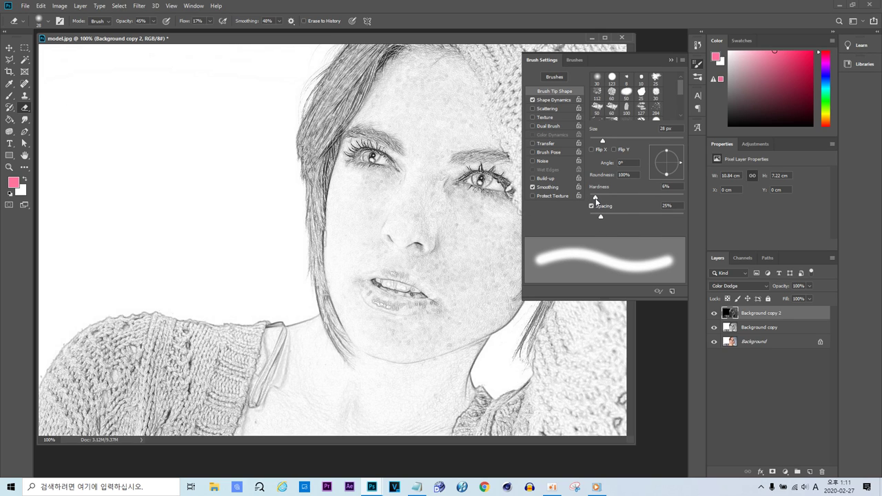
{"action": "left_click", "coordinate": [673, 62]}
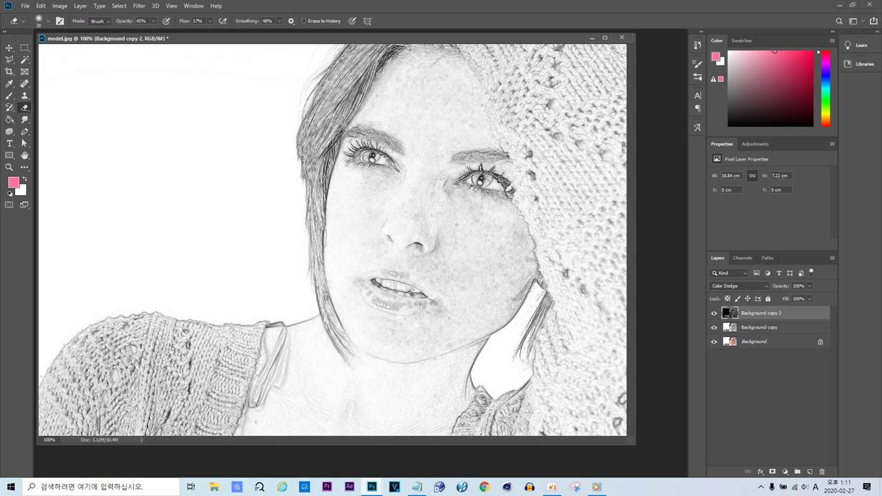
{"action": "left_click_drag", "start_coordinate": [315, 207], "coordinate": [324, 265]}
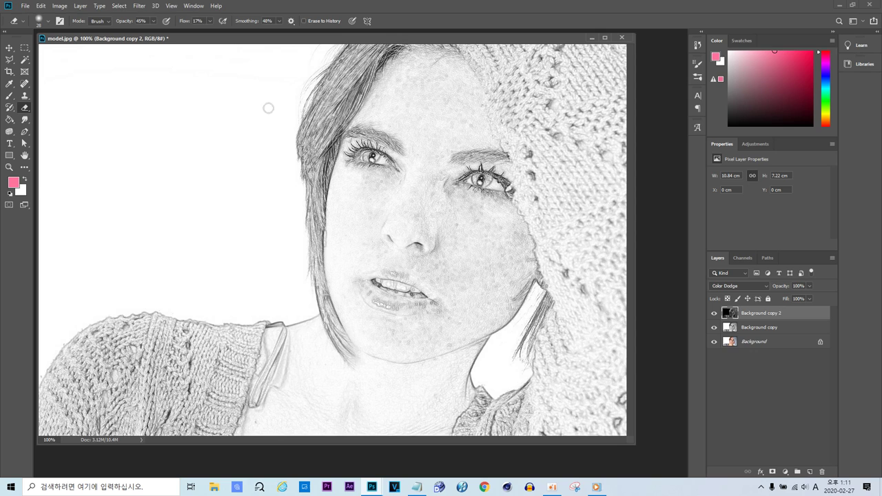
Set the Eraser flow to 42% and erase over the lips on Background copy 2 to bring back their shading
{"action": "left_click", "coordinate": [210, 21]}
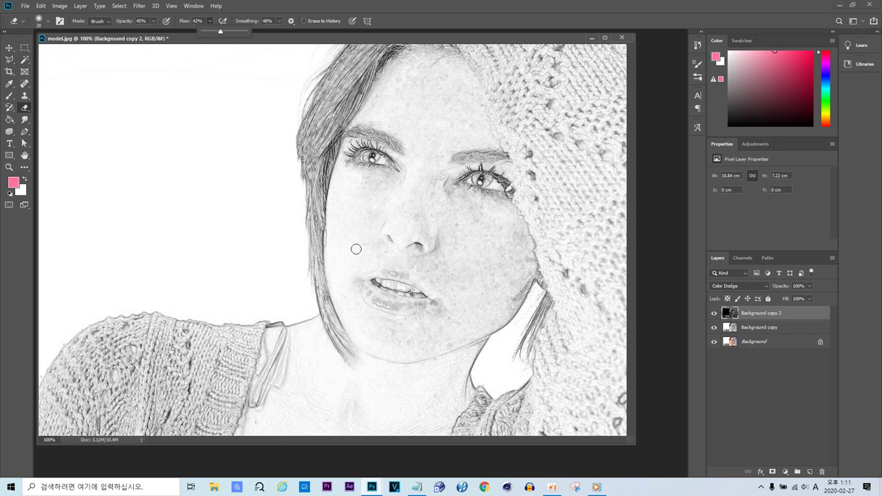
{"action": "left_click", "coordinate": [381, 304]}
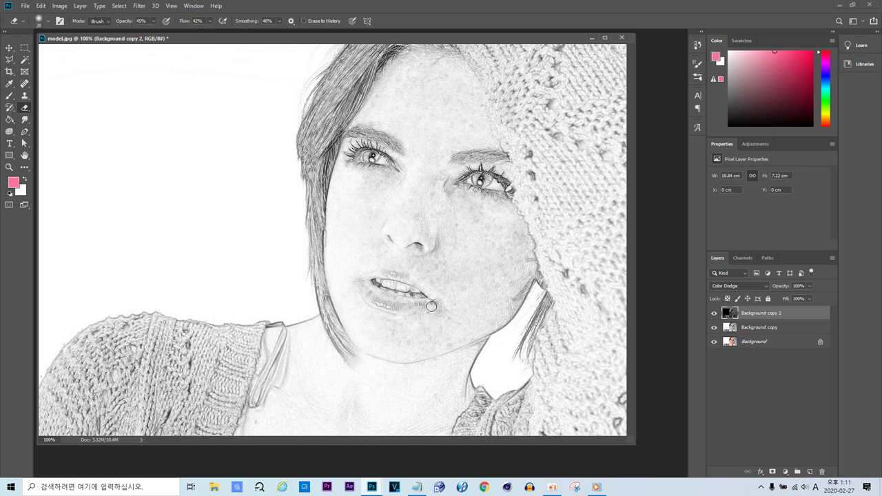
{"action": "left_click_drag", "start_coordinate": [432, 306], "coordinate": [424, 309]}
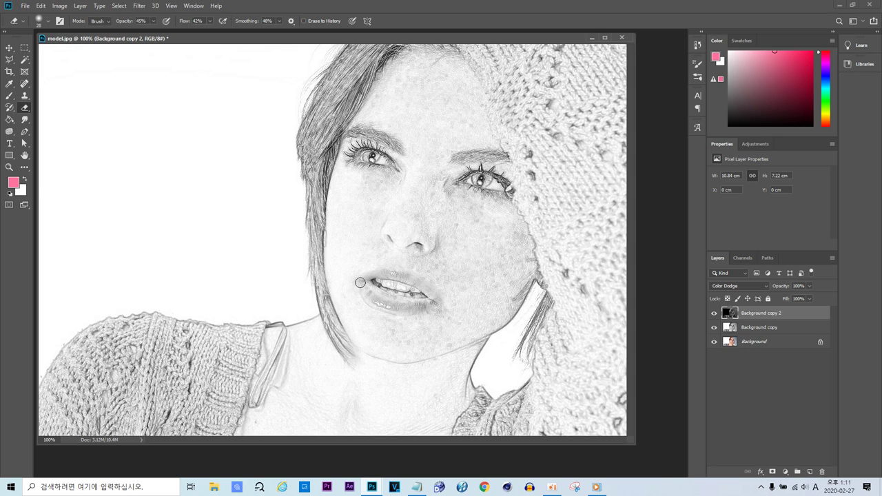
Enlarge the Eraser to 47 px and deepen the shading of the lower lip
{"action": "left_click", "coordinate": [49, 21]}
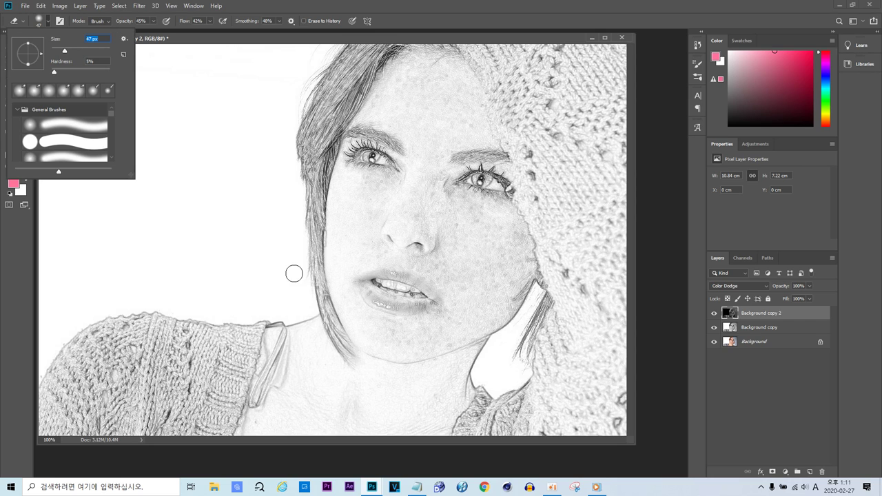
{"action": "key", "text": "Return"}
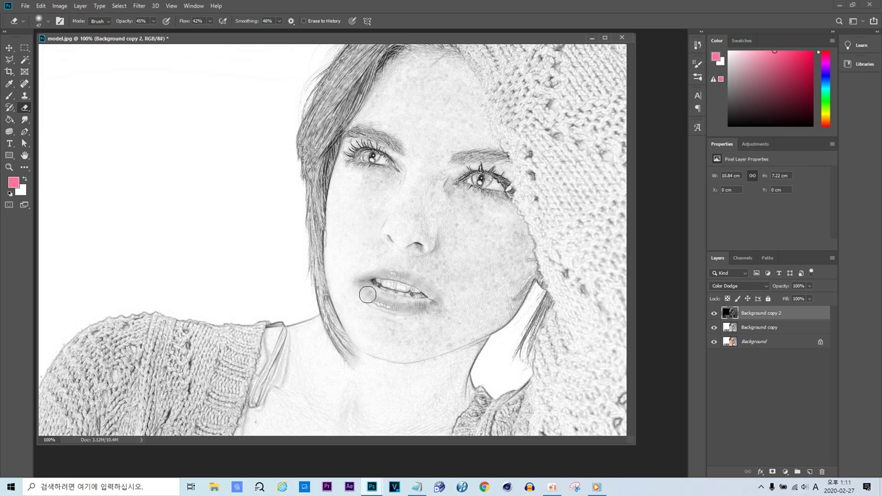
{"action": "mouse_move", "coordinate": [368, 295]}
{"action": "left_mouse_down"}
{"action": "mouse_move", "coordinate": [443, 306]}
{"action": "mouse_move", "coordinate": [431, 286]}
{"action": "mouse_move", "coordinate": [440, 294]}
{"action": "mouse_move", "coordinate": [428, 303]}
{"action": "mouse_move", "coordinate": [396, 310]}
{"action": "left_mouse_up"}
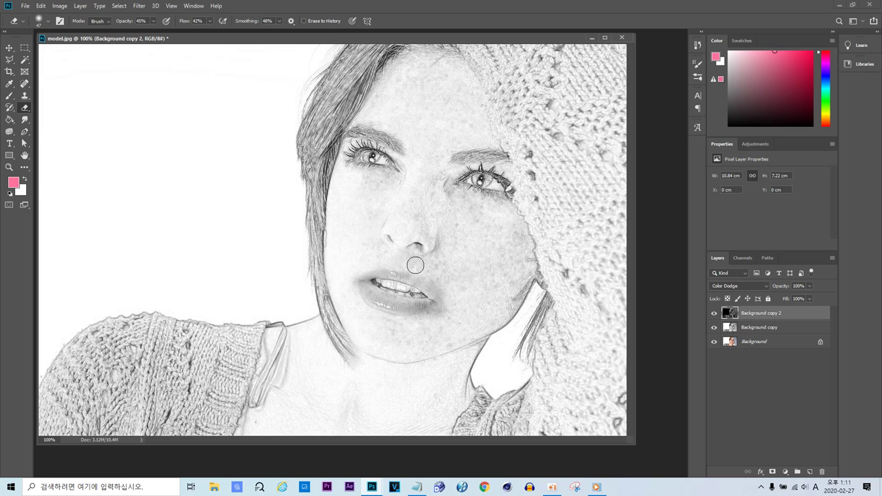
Erase along the jaw, both sides of the neck and the sweater shoulder to restore soft shading there
{"action": "mouse_move", "coordinate": [519, 198]}
{"action": "left_mouse_down"}
{"action": "mouse_move", "coordinate": [553, 276]}
{"action": "mouse_move", "coordinate": [547, 316]}
{"action": "mouse_move", "coordinate": [530, 347]}
{"action": "mouse_move", "coordinate": [531, 369]}
{"action": "mouse_move", "coordinate": [508, 400]}
{"action": "mouse_move", "coordinate": [475, 418]}
{"action": "left_mouse_up"}
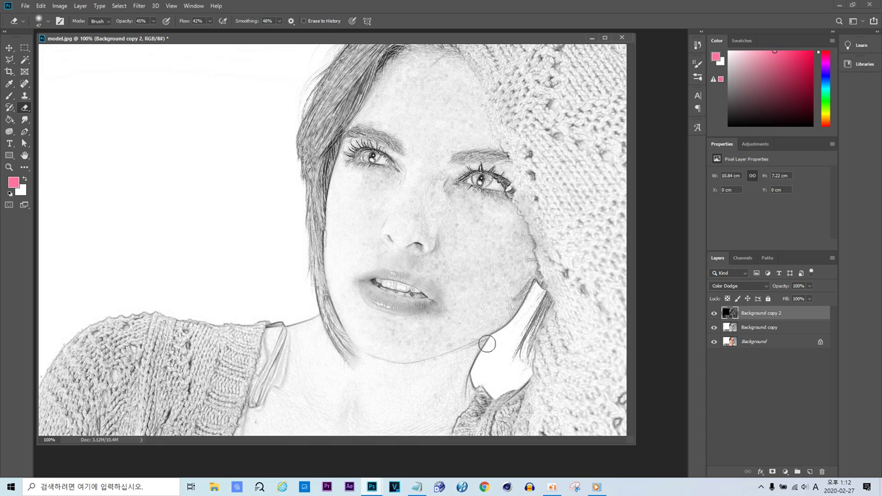
{"action": "left_click_drag", "start_coordinate": [487, 344], "coordinate": [471, 403]}
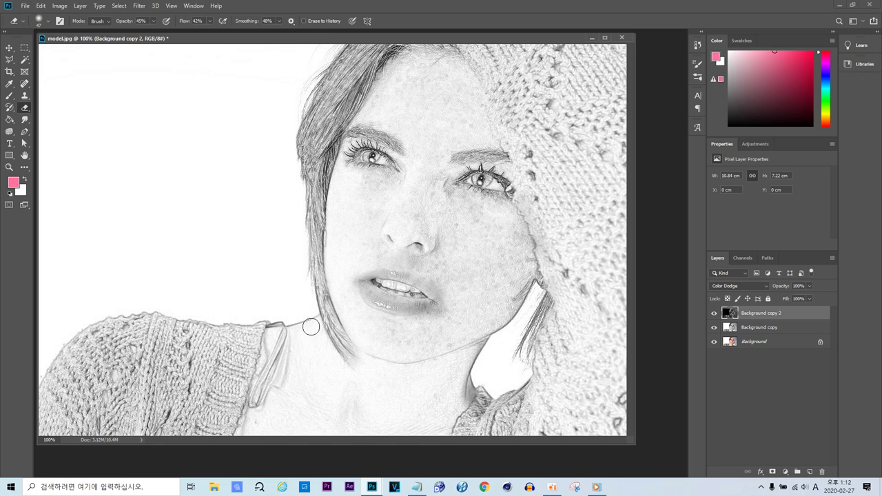
{"action": "mouse_move", "coordinate": [311, 328]}
{"action": "left_mouse_down"}
{"action": "mouse_move", "coordinate": [318, 295]}
{"action": "mouse_move", "coordinate": [363, 366]}
{"action": "mouse_move", "coordinate": [343, 372]}
{"action": "mouse_move", "coordinate": [333, 348]}
{"action": "mouse_move", "coordinate": [353, 352]}
{"action": "mouse_move", "coordinate": [366, 390]}
{"action": "left_mouse_up"}
{"action": "mouse_move", "coordinate": [282, 343]}
{"action": "left_mouse_down"}
{"action": "mouse_move", "coordinate": [160, 319]}
{"action": "mouse_move", "coordinate": [104, 328]}
{"action": "mouse_move", "coordinate": [129, 316]}
{"action": "mouse_move", "coordinate": [70, 351]}
{"action": "mouse_move", "coordinate": [52, 377]}
{"action": "mouse_move", "coordinate": [89, 329]}
{"action": "mouse_move", "coordinate": [58, 375]}
{"action": "left_mouse_up"}
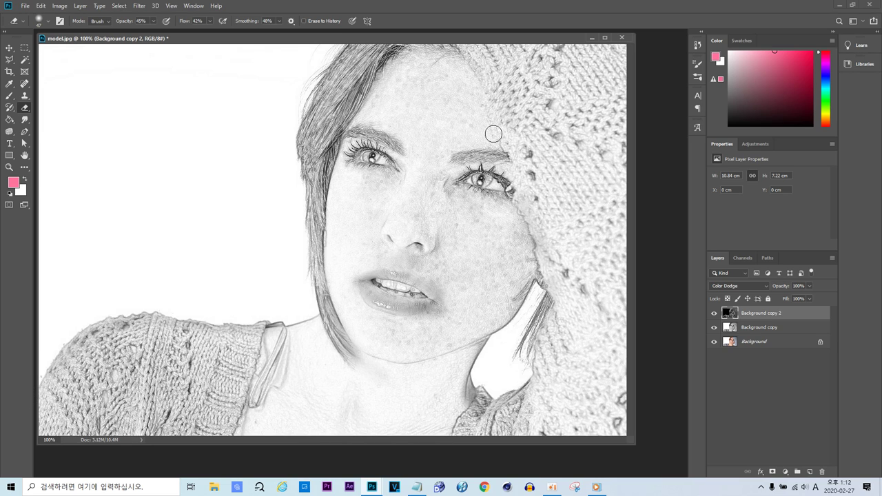
Erase along the inner edge of the knitted hood and over both eyebrows to darken them
{"action": "mouse_move", "coordinate": [494, 133]}
{"action": "left_mouse_down"}
{"action": "mouse_move", "coordinate": [488, 62]}
{"action": "mouse_move", "coordinate": [539, 222]}
{"action": "mouse_move", "coordinate": [564, 262]}
{"action": "mouse_move", "coordinate": [546, 232]}
{"action": "mouse_move", "coordinate": [555, 291]}
{"action": "mouse_move", "coordinate": [565, 295]}
{"action": "mouse_move", "coordinate": [554, 258]}
{"action": "mouse_move", "coordinate": [582, 352]}
{"action": "mouse_move", "coordinate": [571, 291]}
{"action": "mouse_move", "coordinate": [560, 279]}
{"action": "mouse_move", "coordinate": [574, 361]}
{"action": "mouse_move", "coordinate": [569, 313]}
{"action": "mouse_move", "coordinate": [554, 314]}
{"action": "mouse_move", "coordinate": [566, 376]}
{"action": "mouse_move", "coordinate": [563, 329]}
{"action": "mouse_move", "coordinate": [551, 355]}
{"action": "mouse_move", "coordinate": [567, 379]}
{"action": "mouse_move", "coordinate": [562, 336]}
{"action": "mouse_move", "coordinate": [543, 393]}
{"action": "mouse_move", "coordinate": [555, 376]}
{"action": "mouse_move", "coordinate": [549, 344]}
{"action": "mouse_move", "coordinate": [535, 401]}
{"action": "mouse_move", "coordinate": [559, 388]}
{"action": "mouse_move", "coordinate": [548, 358]}
{"action": "mouse_move", "coordinate": [535, 421]}
{"action": "mouse_move", "coordinate": [549, 399]}
{"action": "mouse_move", "coordinate": [546, 362]}
{"action": "mouse_move", "coordinate": [527, 426]}
{"action": "left_mouse_up"}
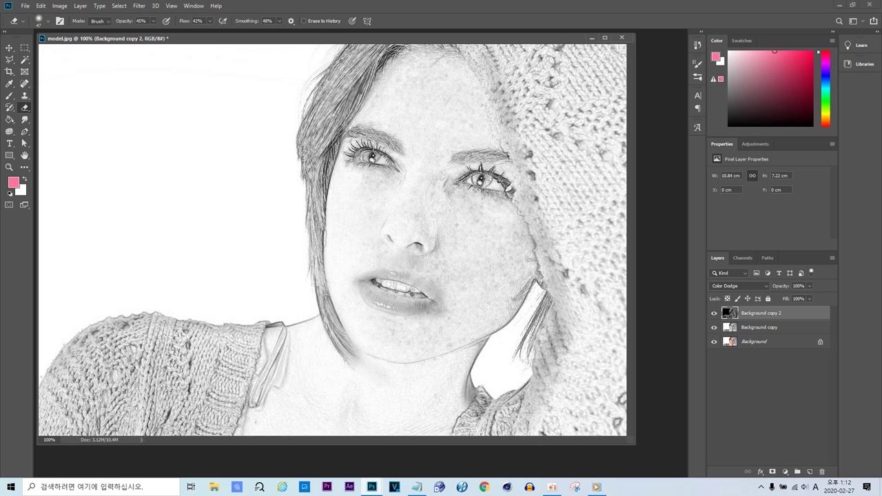
{"action": "left_click_drag", "start_coordinate": [390, 148], "coordinate": [345, 136]}
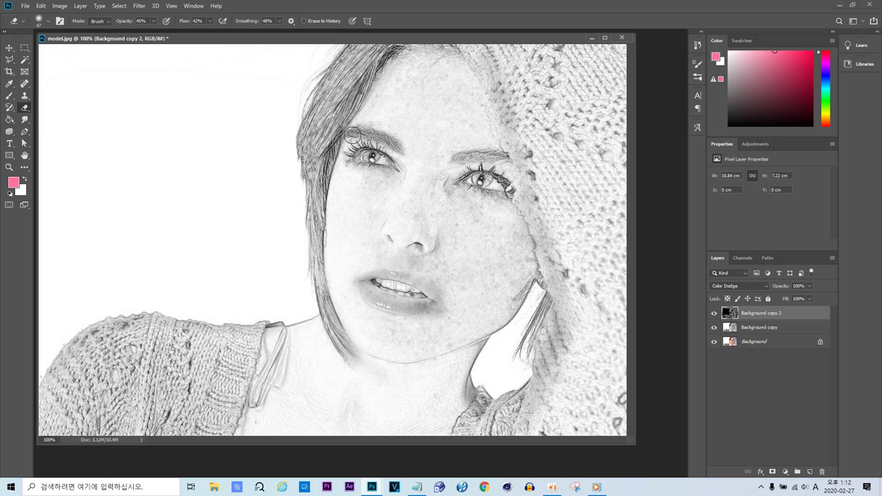
{"action": "mouse_move", "coordinate": [477, 154]}
{"action": "left_mouse_down"}
{"action": "mouse_move", "coordinate": [463, 156]}
{"action": "mouse_move", "coordinate": [502, 156]}
{"action": "mouse_move", "coordinate": [466, 154]}
{"action": "left_mouse_up"}
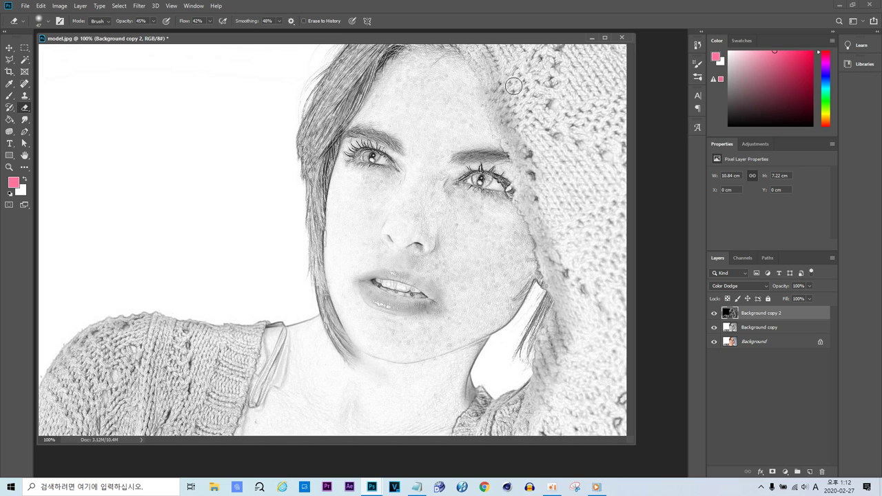
{"action": "left_click_drag", "start_coordinate": [502, 81], "coordinate": [556, 153]}
Enlarge the Eraser further and shade the knitted hood, the neck under the chin and the hair beside the face
{"action": "left_click", "coordinate": [49, 23]}
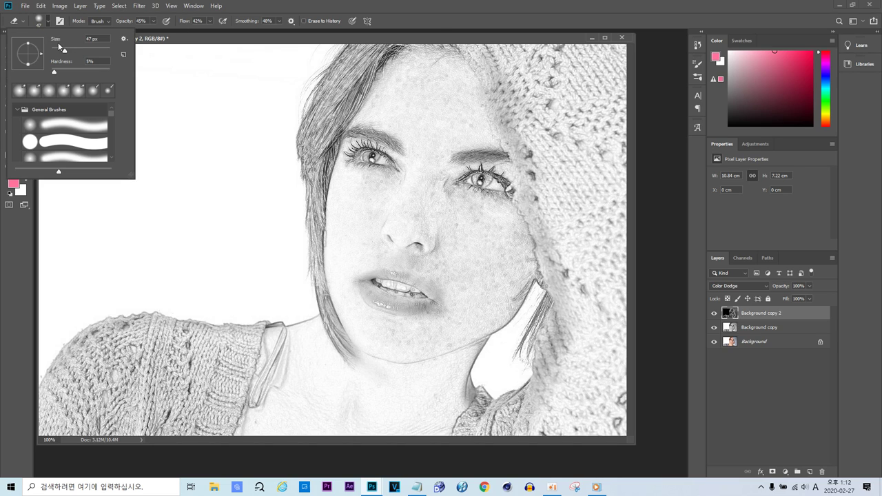
{"action": "left_click_drag", "start_coordinate": [499, 73], "coordinate": [582, 153]}
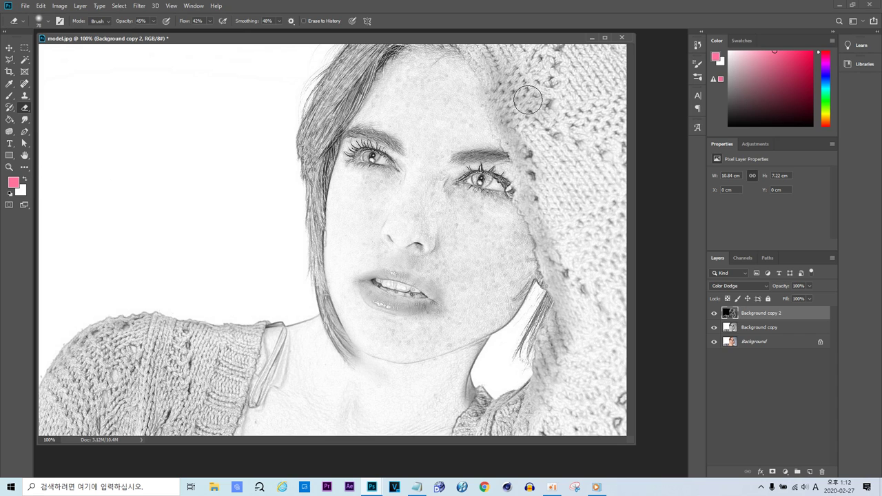
{"action": "mouse_move", "coordinate": [529, 101]}
{"action": "left_mouse_down"}
{"action": "mouse_move", "coordinate": [575, 197]}
{"action": "mouse_move", "coordinate": [535, 153]}
{"action": "mouse_move", "coordinate": [553, 208]}
{"action": "mouse_move", "coordinate": [603, 244]}
{"action": "mouse_move", "coordinate": [542, 193]}
{"action": "mouse_move", "coordinate": [588, 293]}
{"action": "mouse_move", "coordinate": [554, 232]}
{"action": "mouse_move", "coordinate": [525, 209]}
{"action": "mouse_move", "coordinate": [585, 290]}
{"action": "mouse_move", "coordinate": [568, 250]}
{"action": "mouse_move", "coordinate": [555, 267]}
{"action": "mouse_move", "coordinate": [583, 313]}
{"action": "mouse_move", "coordinate": [558, 276]}
{"action": "mouse_move", "coordinate": [571, 331]}
{"action": "mouse_move", "coordinate": [556, 297]}
{"action": "mouse_move", "coordinate": [544, 375]}
{"action": "mouse_move", "coordinate": [555, 369]}
{"action": "mouse_move", "coordinate": [559, 381]}
{"action": "mouse_move", "coordinate": [564, 370]}
{"action": "mouse_move", "coordinate": [562, 379]}
{"action": "mouse_move", "coordinate": [542, 373]}
{"action": "mouse_move", "coordinate": [506, 435]}
{"action": "mouse_move", "coordinate": [515, 406]}
{"action": "mouse_move", "coordinate": [480, 431]}
{"action": "mouse_move", "coordinate": [559, 334]}
{"action": "mouse_move", "coordinate": [573, 369]}
{"action": "mouse_move", "coordinate": [569, 310]}
{"action": "mouse_move", "coordinate": [598, 382]}
{"action": "mouse_move", "coordinate": [559, 229]}
{"action": "mouse_move", "coordinate": [580, 258]}
{"action": "mouse_move", "coordinate": [486, 62]}
{"action": "mouse_move", "coordinate": [467, 56]}
{"action": "mouse_move", "coordinate": [498, 91]}
{"action": "mouse_move", "coordinate": [495, 67]}
{"action": "mouse_move", "coordinate": [430, 52]}
{"action": "mouse_move", "coordinate": [450, 49]}
{"action": "mouse_move", "coordinate": [380, 46]}
{"action": "mouse_move", "coordinate": [335, 86]}
{"action": "mouse_move", "coordinate": [314, 158]}
{"action": "mouse_move", "coordinate": [321, 316]}
{"action": "mouse_move", "coordinate": [333, 348]}
{"action": "mouse_move", "coordinate": [393, 371]}
{"action": "mouse_move", "coordinate": [426, 368]}
{"action": "mouse_move", "coordinate": [366, 370]}
{"action": "mouse_move", "coordinate": [467, 360]}
{"action": "mouse_move", "coordinate": [379, 404]}
{"action": "left_mouse_up"}
{"action": "mouse_move", "coordinate": [306, 365]}
{"action": "left_mouse_down"}
{"action": "mouse_move", "coordinate": [298, 333]}
{"action": "mouse_move", "coordinate": [246, 363]}
{"action": "mouse_move", "coordinate": [301, 325]}
{"action": "mouse_move", "coordinate": [315, 334]}
{"action": "mouse_move", "coordinate": [314, 326]}
{"action": "mouse_move", "coordinate": [281, 343]}
{"action": "mouse_move", "coordinate": [197, 343]}
{"action": "mouse_move", "coordinate": [229, 330]}
{"action": "mouse_move", "coordinate": [122, 353]}
{"action": "mouse_move", "coordinate": [169, 347]}
{"action": "mouse_move", "coordinate": [190, 331]}
{"action": "mouse_move", "coordinate": [97, 341]}
{"action": "mouse_move", "coordinate": [120, 327]}
{"action": "mouse_move", "coordinate": [69, 356]}
{"action": "mouse_move", "coordinate": [89, 337]}
{"action": "mouse_move", "coordinate": [71, 358]}
{"action": "mouse_move", "coordinate": [93, 393]}
{"action": "mouse_move", "coordinate": [241, 372]}
{"action": "mouse_move", "coordinate": [260, 351]}
{"action": "mouse_move", "coordinate": [237, 412]}
{"action": "mouse_move", "coordinate": [222, 421]}
{"action": "mouse_move", "coordinate": [259, 351]}
{"action": "mouse_move", "coordinate": [252, 338]}
{"action": "mouse_move", "coordinate": [274, 354]}
{"action": "mouse_move", "coordinate": [263, 369]}
{"action": "mouse_move", "coordinate": [278, 367]}
{"action": "mouse_move", "coordinate": [239, 402]}
{"action": "left_mouse_up"}
{"action": "left_click_drag", "start_coordinate": [310, 254], "coordinate": [330, 325]}
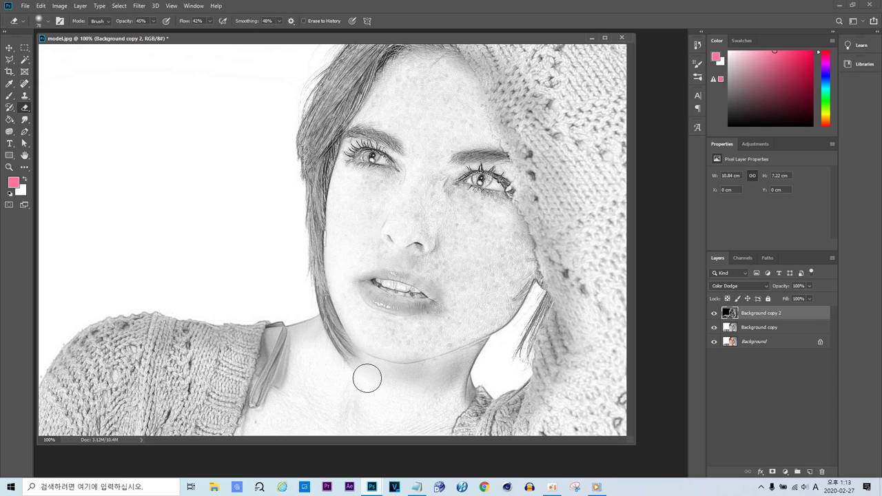
Erase lightly over the cheeks, forehead and side of the nose to bring back facial shading
{"action": "mouse_move", "coordinate": [442, 291]}
{"action": "left_mouse_down"}
{"action": "mouse_move", "coordinate": [472, 284]}
{"action": "mouse_move", "coordinate": [466, 316]}
{"action": "mouse_move", "coordinate": [502, 253]}
{"action": "mouse_move", "coordinate": [472, 306]}
{"action": "mouse_move", "coordinate": [519, 267]}
{"action": "mouse_move", "coordinate": [478, 327]}
{"action": "mouse_move", "coordinate": [497, 244]}
{"action": "mouse_move", "coordinate": [491, 210]}
{"action": "mouse_move", "coordinate": [471, 254]}
{"action": "mouse_move", "coordinate": [435, 272]}
{"action": "mouse_move", "coordinate": [472, 226]}
{"action": "left_mouse_up"}
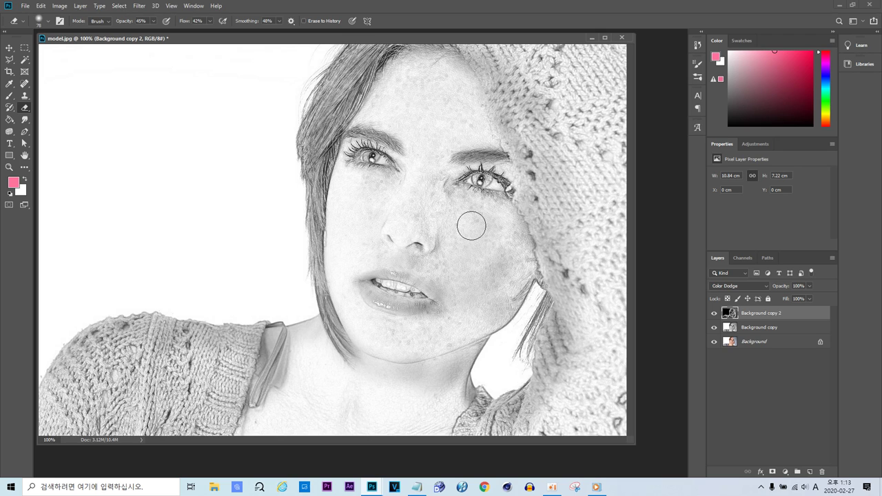
{"action": "left_click", "coordinate": [502, 246]}
{"action": "mouse_move", "coordinate": [364, 191]}
{"action": "left_mouse_down"}
{"action": "mouse_move", "coordinate": [374, 186]}
{"action": "mouse_move", "coordinate": [348, 198]}
{"action": "left_mouse_up"}
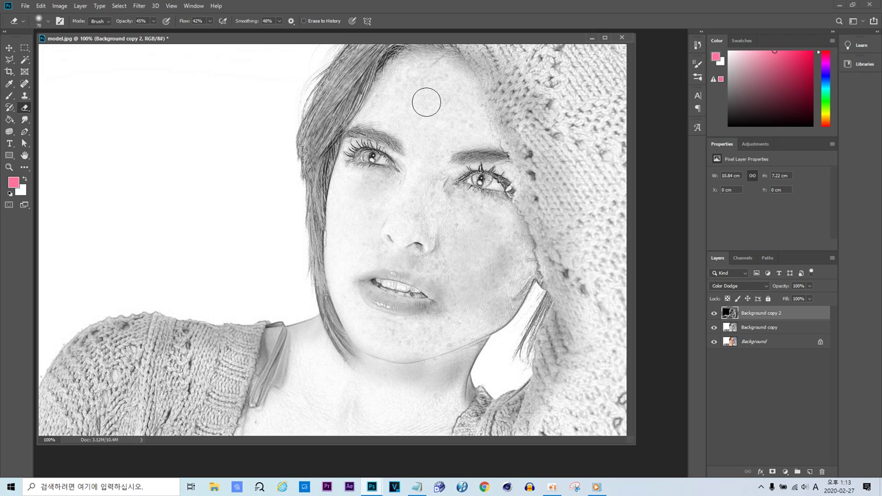
{"action": "mouse_move", "coordinate": [452, 93]}
{"action": "left_mouse_down"}
{"action": "mouse_move", "coordinate": [402, 87]}
{"action": "mouse_move", "coordinate": [405, 74]}
{"action": "mouse_move", "coordinate": [439, 89]}
{"action": "mouse_move", "coordinate": [476, 126]}
{"action": "mouse_move", "coordinate": [375, 113]}
{"action": "mouse_move", "coordinate": [484, 131]}
{"action": "mouse_move", "coordinate": [395, 118]}
{"action": "mouse_move", "coordinate": [435, 167]}
{"action": "mouse_move", "coordinate": [455, 228]}
{"action": "left_mouse_up"}
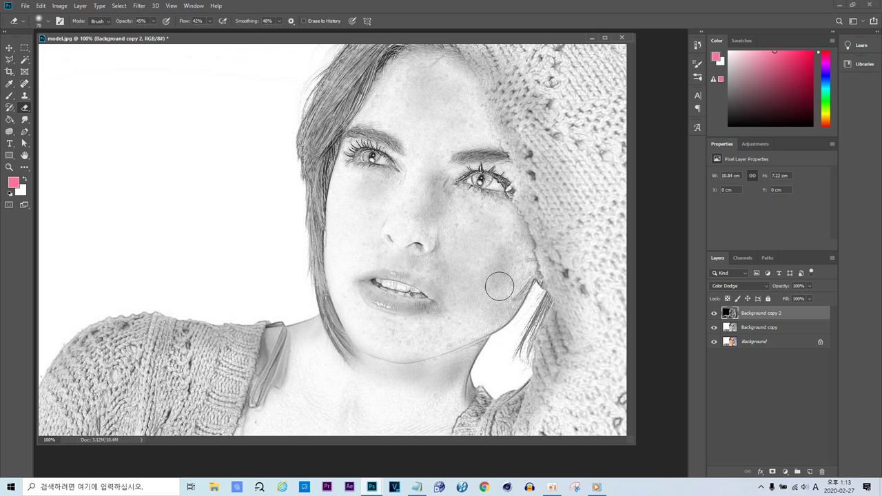
{"action": "left_click_drag", "start_coordinate": [528, 274], "coordinate": [516, 246]}
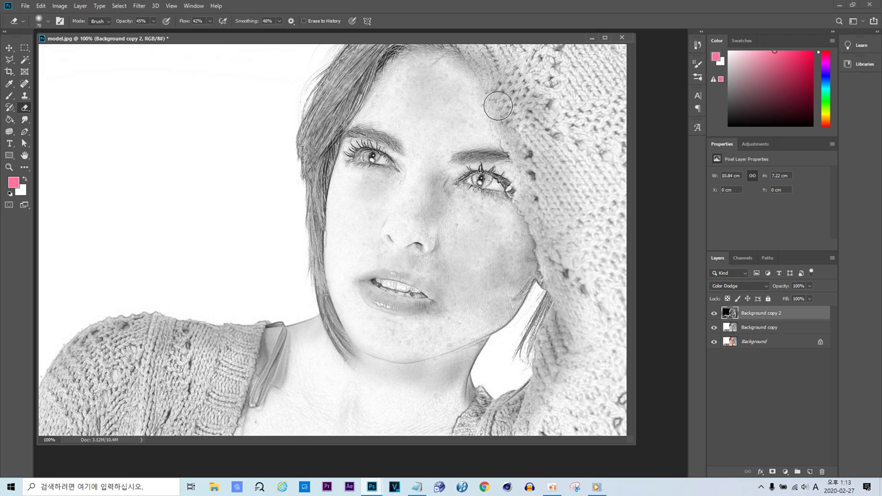
Set the Eraser opacity to 53% and erase over the knitted hood to deepen its shading
{"action": "left_click", "coordinate": [153, 21]}
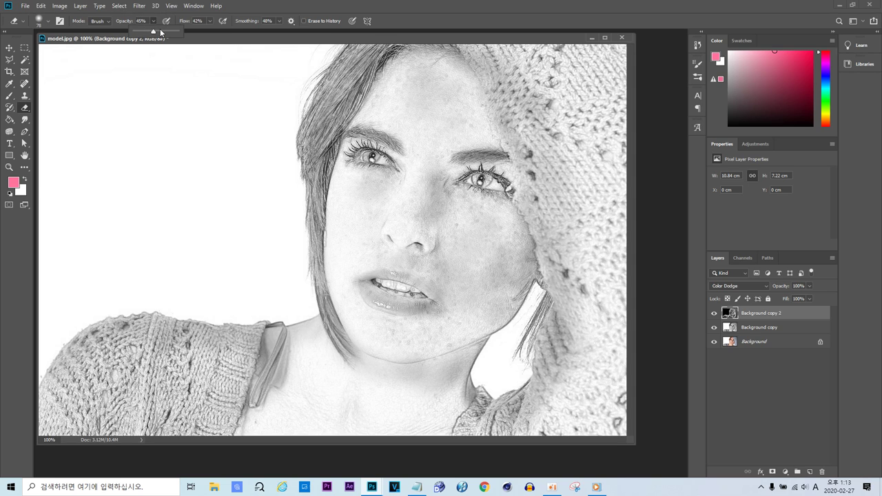
{"action": "mouse_move", "coordinate": [498, 68]}
{"action": "left_mouse_down"}
{"action": "mouse_move", "coordinate": [516, 100]}
{"action": "mouse_move", "coordinate": [567, 136]}
{"action": "mouse_move", "coordinate": [516, 99]}
{"action": "mouse_move", "coordinate": [539, 136]}
{"action": "mouse_move", "coordinate": [591, 177]}
{"action": "left_mouse_up"}
{"action": "mouse_move", "coordinate": [536, 129]}
{"action": "left_mouse_down"}
{"action": "mouse_move", "coordinate": [578, 206]}
{"action": "mouse_move", "coordinate": [543, 166]}
{"action": "mouse_move", "coordinate": [556, 221]}
{"action": "mouse_move", "coordinate": [586, 230]}
{"action": "mouse_move", "coordinate": [547, 193]}
{"action": "mouse_move", "coordinate": [557, 233]}
{"action": "mouse_move", "coordinate": [603, 256]}
{"action": "mouse_move", "coordinate": [562, 219]}
{"action": "mouse_move", "coordinate": [560, 254]}
{"action": "mouse_move", "coordinate": [586, 300]}
{"action": "mouse_move", "coordinate": [576, 276]}
{"action": "mouse_move", "coordinate": [572, 352]}
{"action": "mouse_move", "coordinate": [562, 324]}
{"action": "mouse_move", "coordinate": [563, 385]}
{"action": "left_mouse_up"}
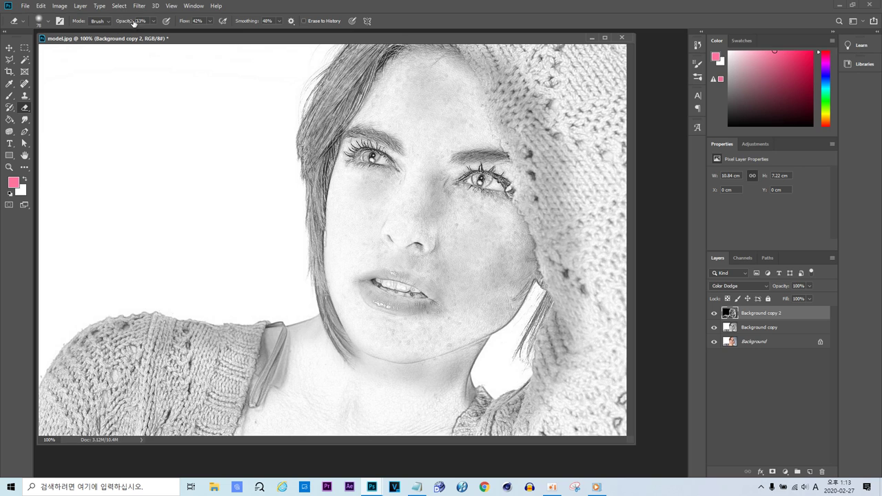
Lower the Eraser opacity to 8% and erase lightly over both cheeks beneath the eyes
{"action": "left_click", "coordinate": [155, 21]}
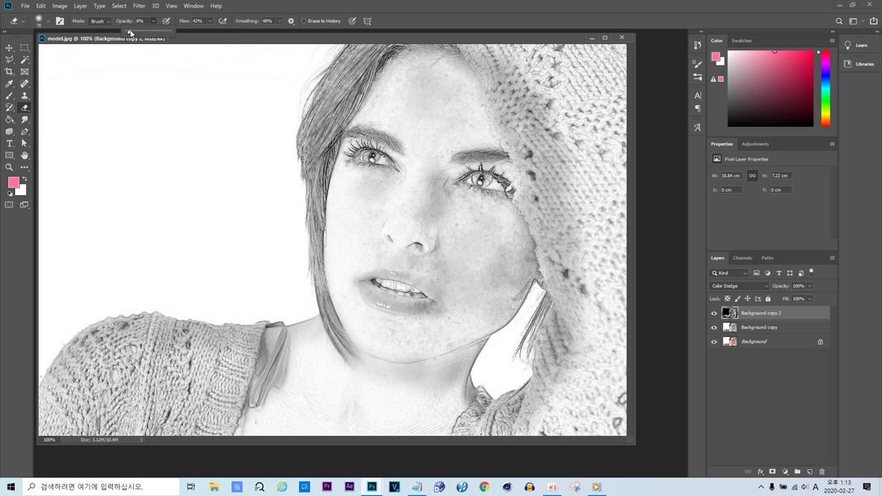
{"action": "left_click", "coordinate": [371, 185]}
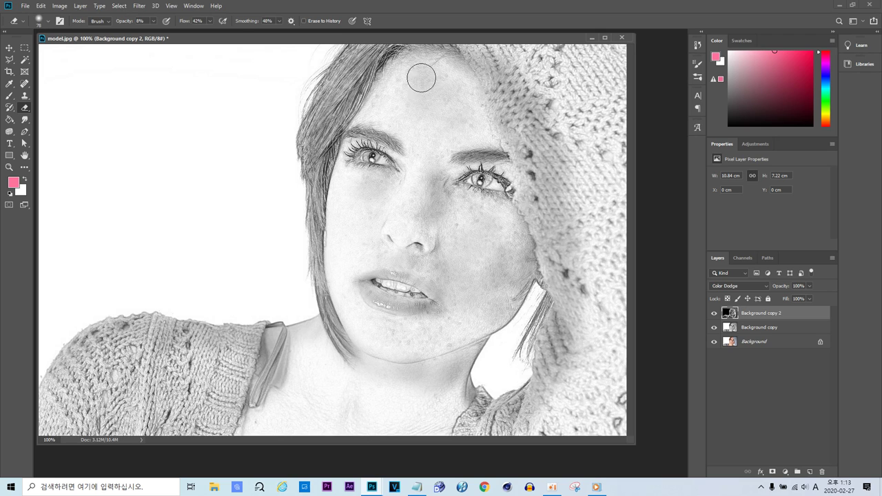
{"action": "mouse_move", "coordinate": [400, 74]}
{"action": "left_mouse_down"}
{"action": "mouse_move", "coordinate": [377, 100]}
{"action": "mouse_move", "coordinate": [402, 80]}
{"action": "mouse_move", "coordinate": [384, 111]}
{"action": "mouse_move", "coordinate": [422, 112]}
{"action": "left_mouse_up"}
{"action": "key", "text": "ctrl+z"}
{"action": "mouse_move", "coordinate": [458, 213]}
{"action": "left_mouse_down"}
{"action": "mouse_move", "coordinate": [459, 248]}
{"action": "mouse_move", "coordinate": [497, 214]}
{"action": "mouse_move", "coordinate": [486, 214]}
{"action": "mouse_move", "coordinate": [470, 242]}
{"action": "mouse_move", "coordinate": [451, 247]}
{"action": "mouse_move", "coordinate": [454, 227]}
{"action": "mouse_move", "coordinate": [468, 224]}
{"action": "mouse_move", "coordinate": [472, 248]}
{"action": "mouse_move", "coordinate": [507, 225]}
{"action": "mouse_move", "coordinate": [509, 266]}
{"action": "mouse_move", "coordinate": [484, 233]}
{"action": "mouse_move", "coordinate": [460, 269]}
{"action": "mouse_move", "coordinate": [469, 271]}
{"action": "mouse_move", "coordinate": [466, 326]}
{"action": "mouse_move", "coordinate": [383, 353]}
{"action": "mouse_move", "coordinate": [460, 321]}
{"action": "mouse_move", "coordinate": [447, 322]}
{"action": "mouse_move", "coordinate": [448, 276]}
{"action": "mouse_move", "coordinate": [430, 308]}
{"action": "mouse_move", "coordinate": [490, 252]}
{"action": "left_mouse_up"}
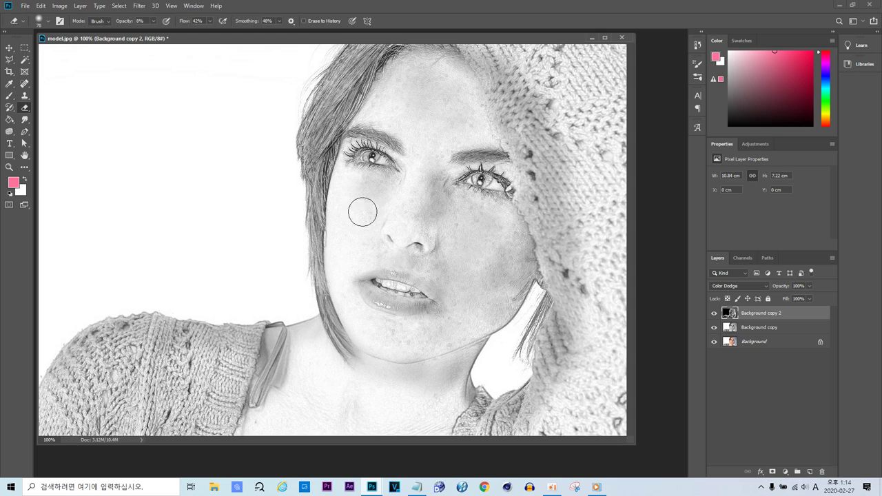
{"action": "left_click_drag", "start_coordinate": [374, 186], "coordinate": [365, 199]}
Set the Eraser opacity to 26% and erase around the eye beside the hood, the sweater collar, the shaded cheek and the upper hood
{"action": "left_click", "coordinate": [153, 22]}
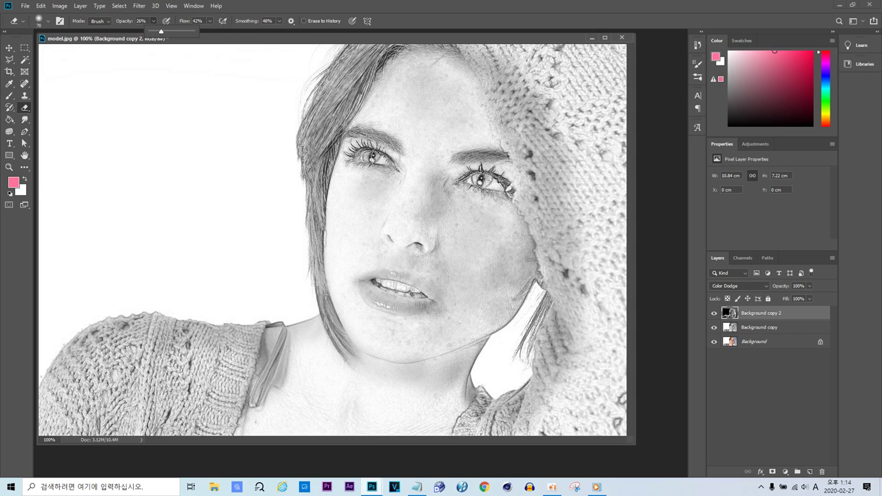
{"action": "left_click", "coordinate": [387, 166]}
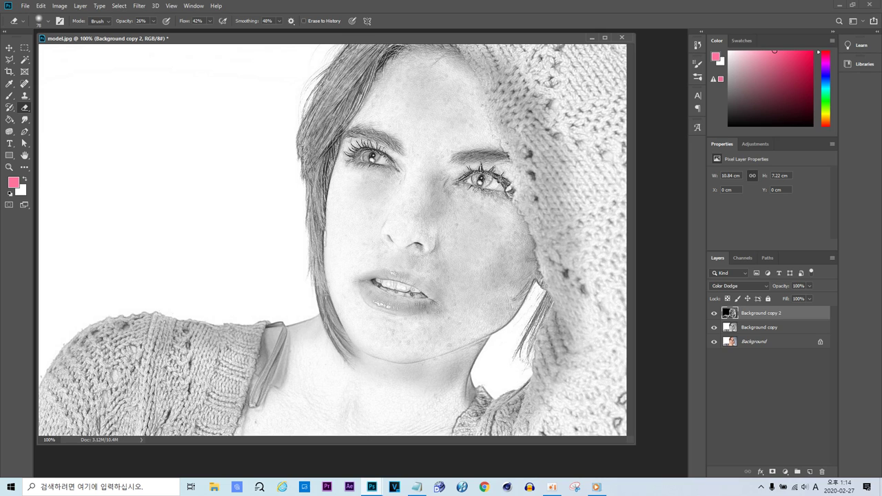
{"action": "mouse_move", "coordinate": [488, 188]}
{"action": "left_mouse_down"}
{"action": "mouse_move", "coordinate": [487, 185]}
{"action": "mouse_move", "coordinate": [465, 202]}
{"action": "mouse_move", "coordinate": [487, 181]}
{"action": "left_mouse_up"}
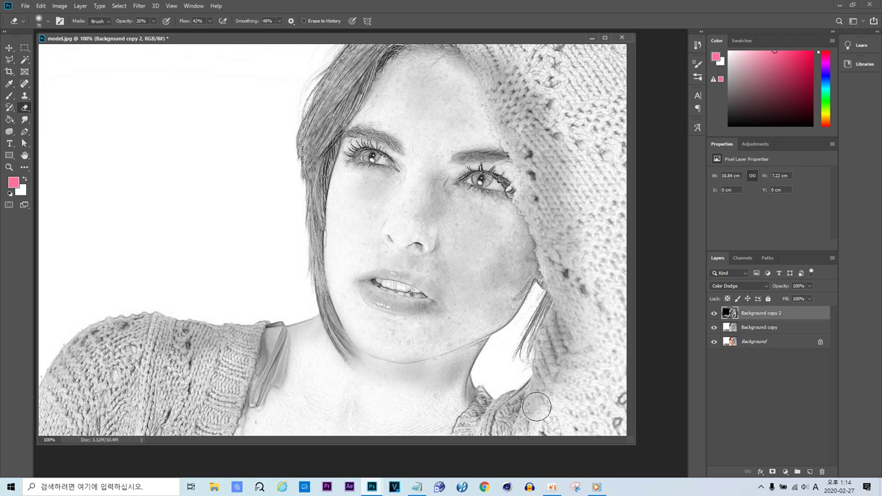
{"action": "left_click_drag", "start_coordinate": [477, 402], "coordinate": [459, 421]}
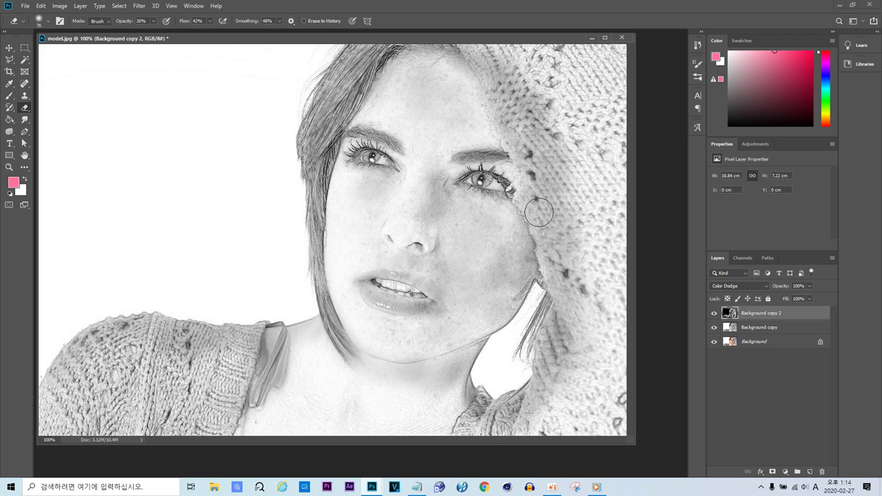
{"action": "mouse_move", "coordinate": [518, 211]}
{"action": "left_mouse_down"}
{"action": "mouse_move", "coordinate": [512, 246]}
{"action": "mouse_move", "coordinate": [461, 210]}
{"action": "mouse_move", "coordinate": [508, 256]}
{"action": "left_mouse_up"}
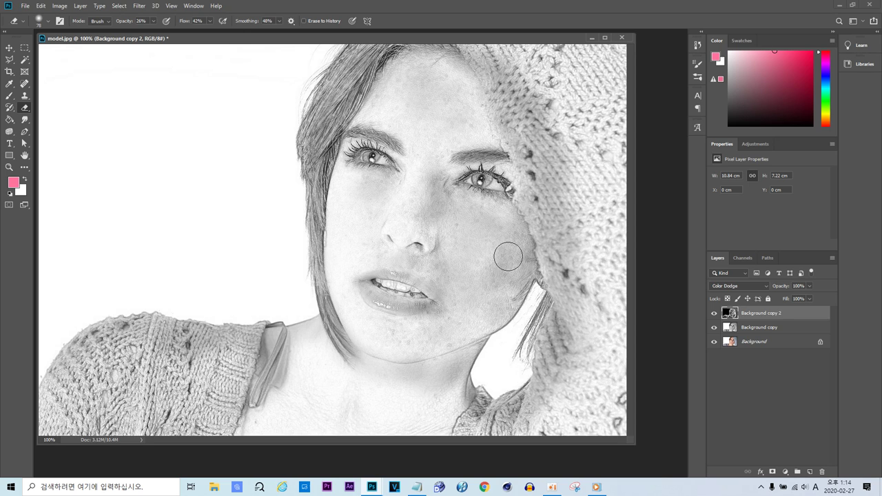
{"action": "mouse_move", "coordinate": [561, 104]}
{"action": "left_mouse_down"}
{"action": "mouse_move", "coordinate": [586, 153]}
{"action": "mouse_move", "coordinate": [582, 107]}
{"action": "mouse_move", "coordinate": [595, 84]}
{"action": "left_mouse_up"}
{"action": "left_click_drag", "start_coordinate": [558, 34], "coordinate": [540, 34]}
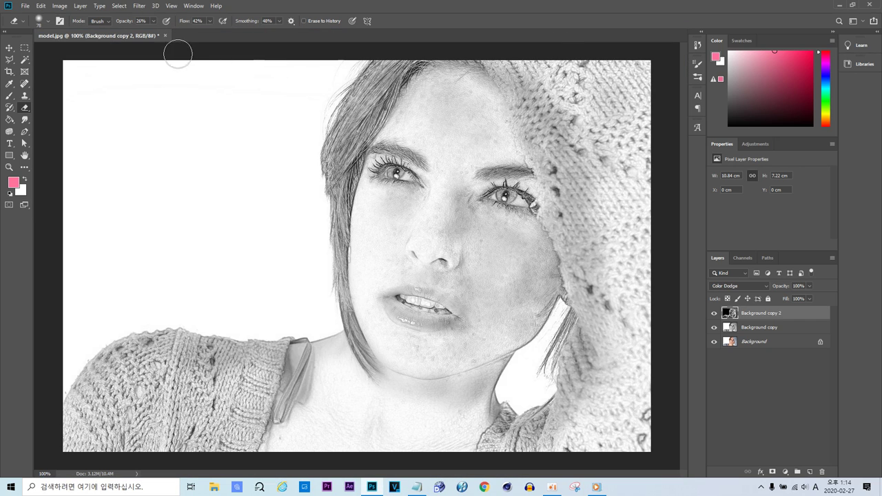
{"action": "left_click_drag", "start_coordinate": [125, 36], "coordinate": [127, 41]}
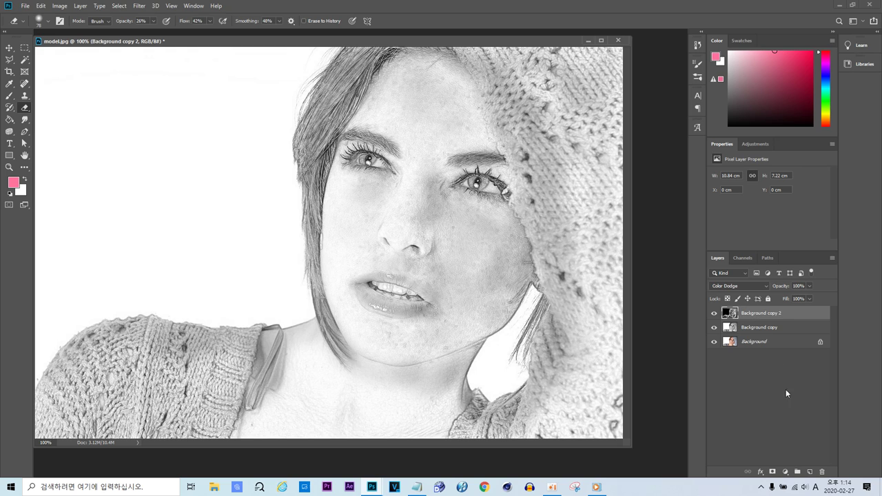
Add a new empty layer above the Color Dodge layer and set the foreground colour to light pink #fa98b4
{"action": "left_click", "coordinate": [809, 472]}
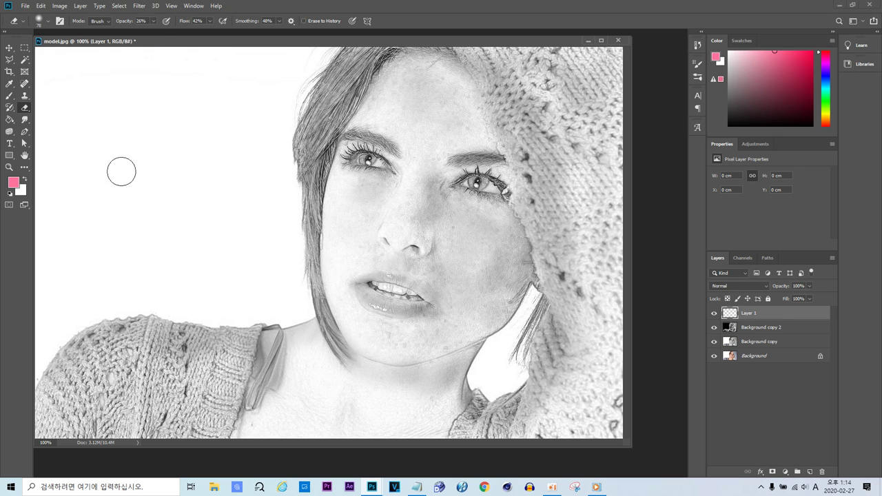
{"action": "left_click", "coordinate": [14, 183]}
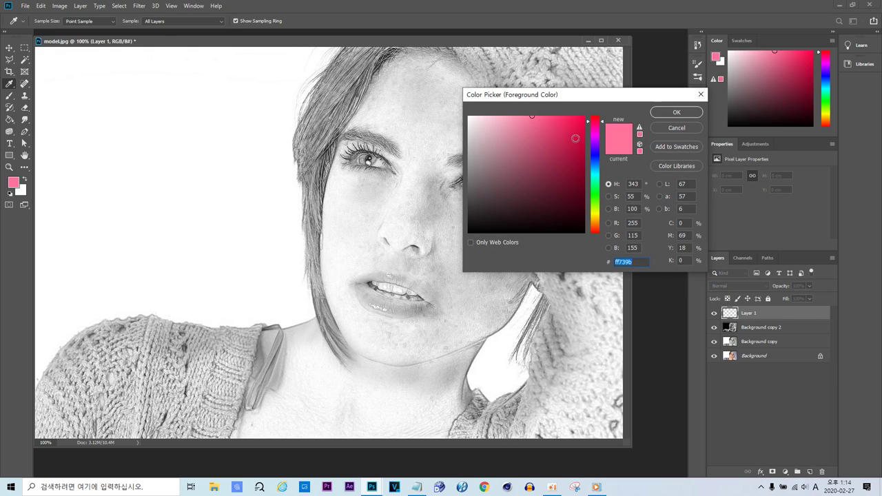
{"action": "left_click_drag", "start_coordinate": [575, 139], "coordinate": [513, 119]}
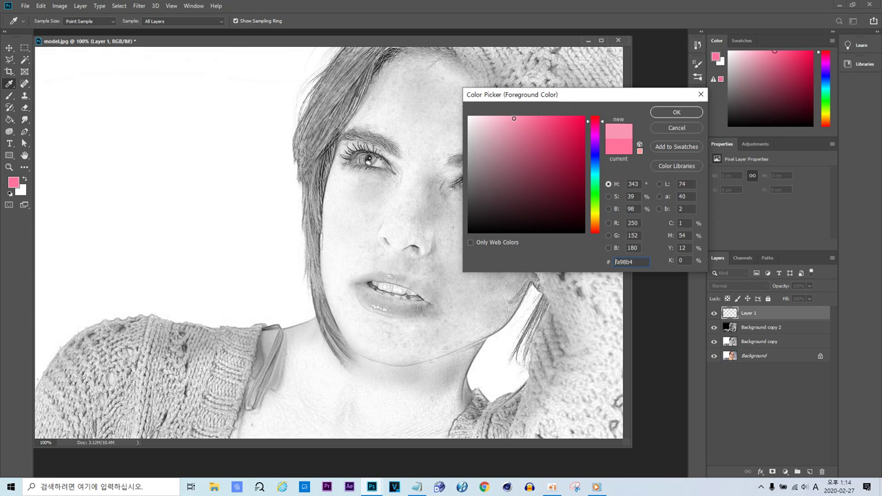
{"action": "left_click", "coordinate": [676, 112]}
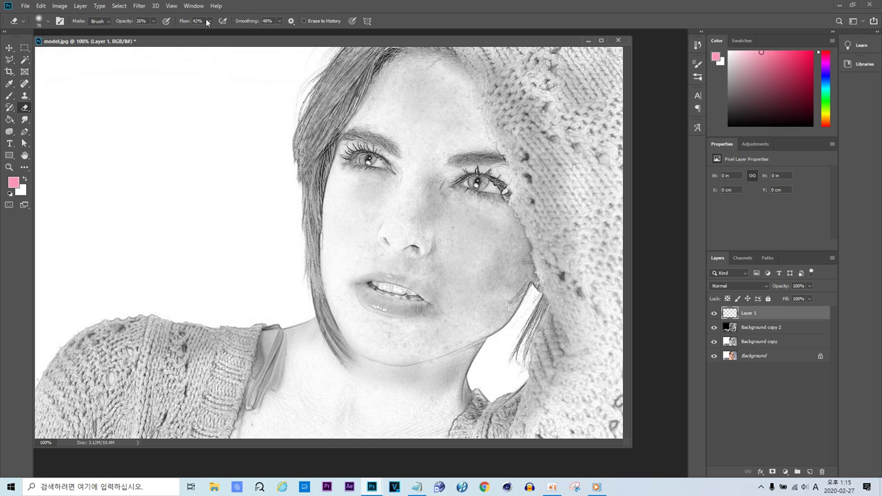
Set the Eraser opacity to 12% and enlarge its brush to 432 px
{"action": "left_click", "coordinate": [153, 23]}
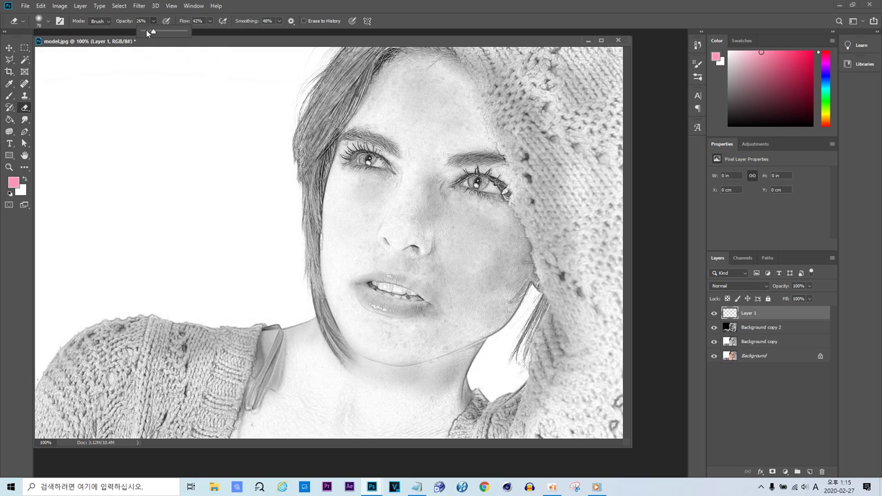
{"action": "left_click", "coordinate": [40, 21]}
{"action": "left_click", "coordinate": [103, 51]}
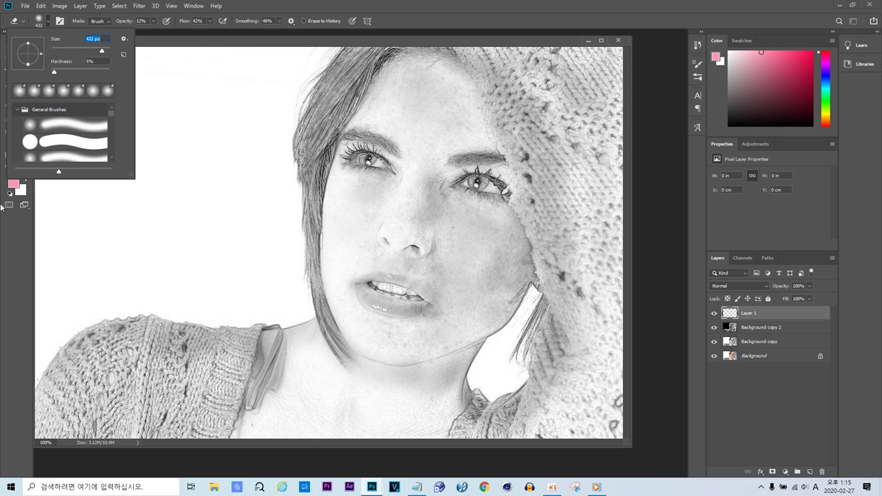
{"action": "key", "text": "Return"}
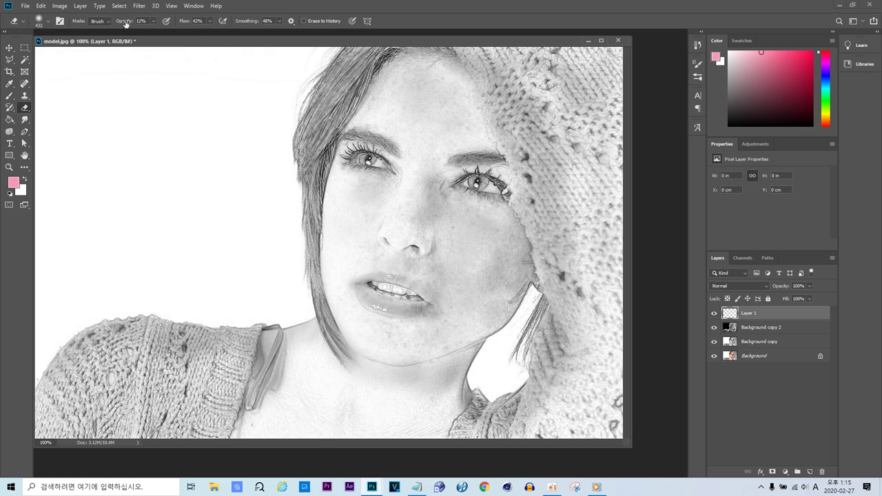
Set the Eraser opacity to 40% and stroke over the nose, mouth and cheek on the new layer
{"action": "left_click", "coordinate": [153, 23]}
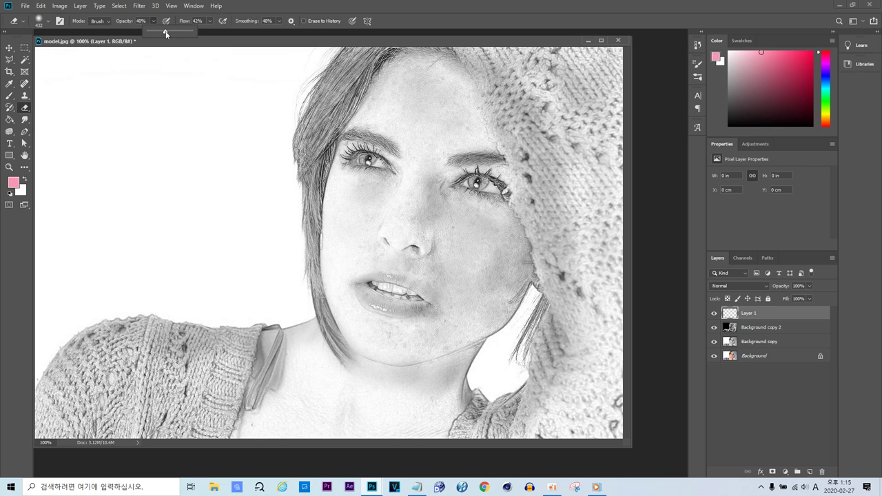
{"action": "left_click", "coordinate": [416, 274]}
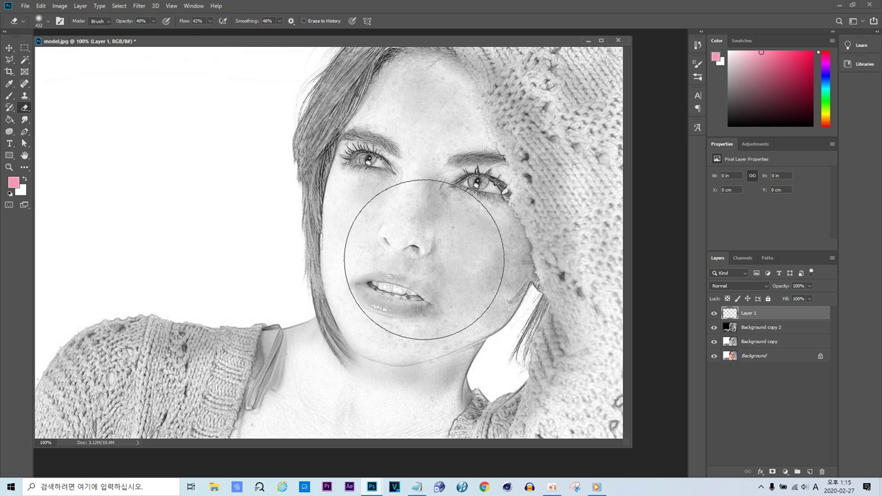
{"action": "mouse_move", "coordinate": [424, 260]}
{"action": "left_mouse_down"}
{"action": "mouse_move", "coordinate": [360, 276]}
{"action": "mouse_move", "coordinate": [453, 262]}
{"action": "mouse_move", "coordinate": [443, 282]}
{"action": "mouse_move", "coordinate": [406, 300]}
{"action": "mouse_move", "coordinate": [404, 207]}
{"action": "mouse_move", "coordinate": [399, 240]}
{"action": "mouse_move", "coordinate": [427, 189]}
{"action": "mouse_move", "coordinate": [403, 242]}
{"action": "mouse_move", "coordinate": [430, 231]}
{"action": "mouse_move", "coordinate": [449, 274]}
{"action": "left_mouse_up"}
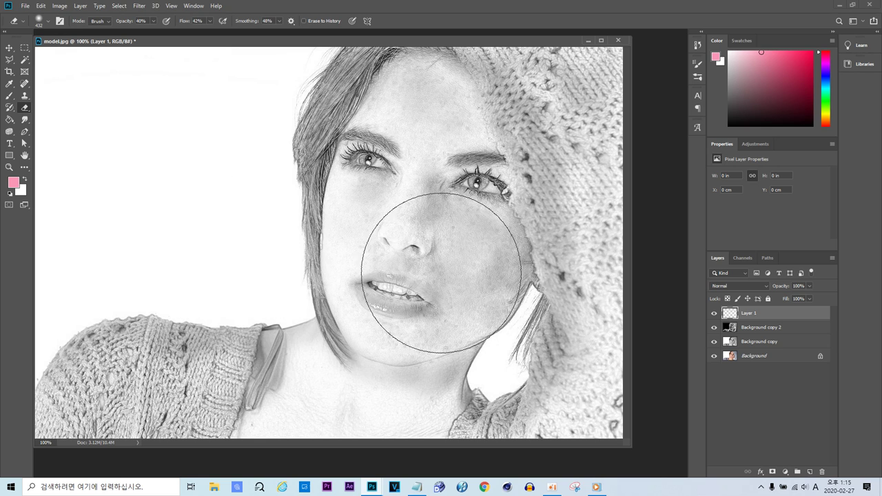
Raise the Eraser to 65% opacity and 55% flow and stroke across the face on the new layer
{"action": "left_click", "coordinate": [153, 21]}
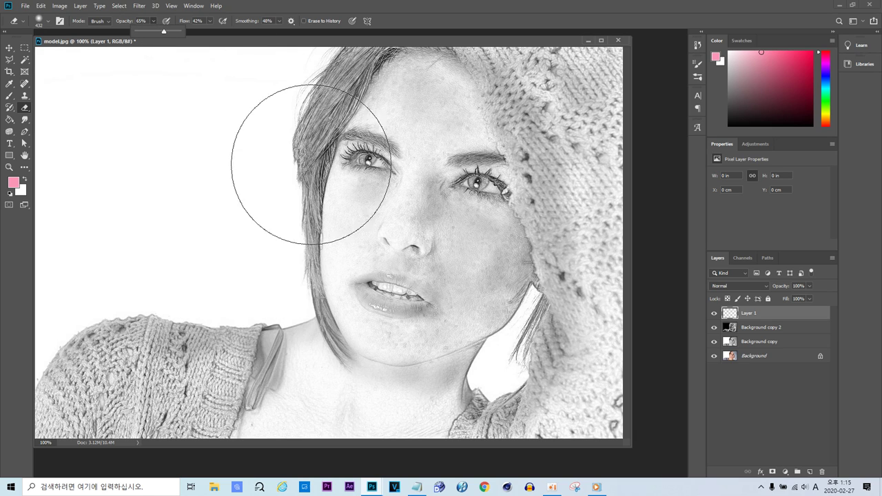
{"action": "left_click", "coordinate": [409, 239]}
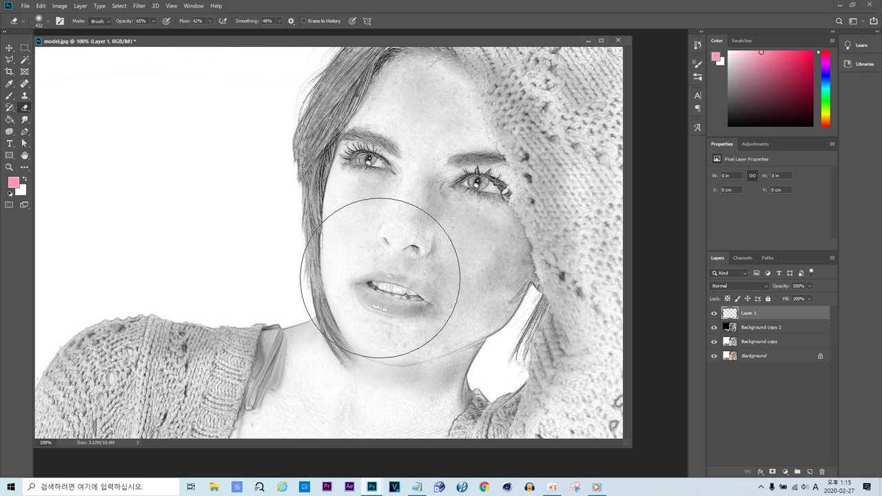
{"action": "mouse_move", "coordinate": [484, 181]}
{"action": "left_mouse_down"}
{"action": "mouse_move", "coordinate": [482, 233]}
{"action": "mouse_move", "coordinate": [457, 272]}
{"action": "mouse_move", "coordinate": [435, 163]}
{"action": "mouse_move", "coordinate": [373, 177]}
{"action": "mouse_move", "coordinate": [348, 238]}
{"action": "mouse_move", "coordinate": [376, 251]}
{"action": "mouse_move", "coordinate": [374, 274]}
{"action": "mouse_move", "coordinate": [395, 281]}
{"action": "mouse_move", "coordinate": [390, 292]}
{"action": "mouse_move", "coordinate": [414, 292]}
{"action": "mouse_move", "coordinate": [392, 310]}
{"action": "left_mouse_up"}
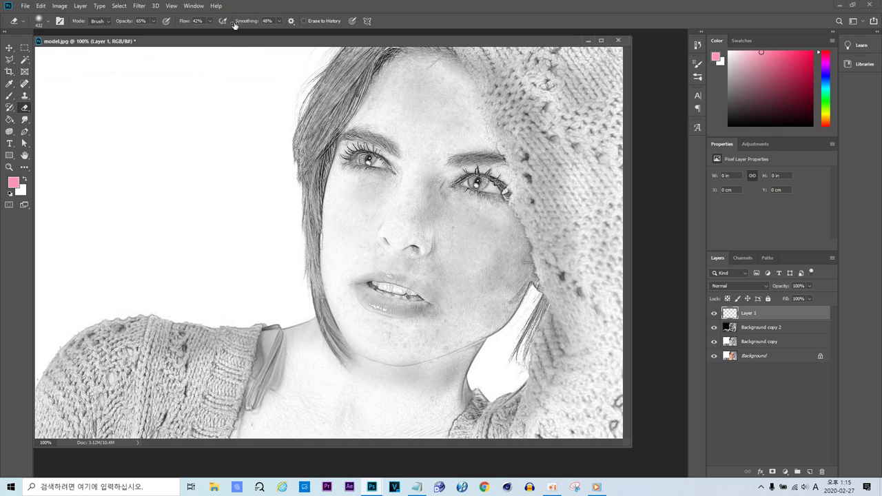
{"action": "left_click", "coordinate": [210, 22]}
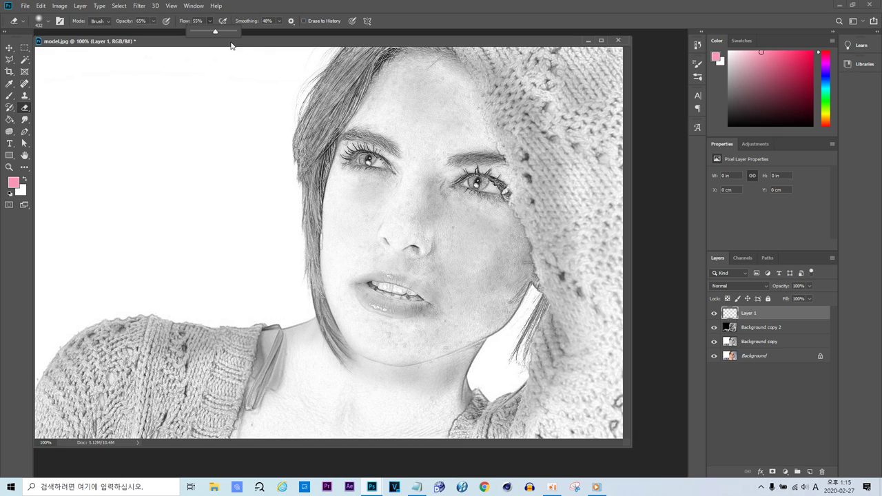
{"action": "left_click", "coordinate": [396, 198]}
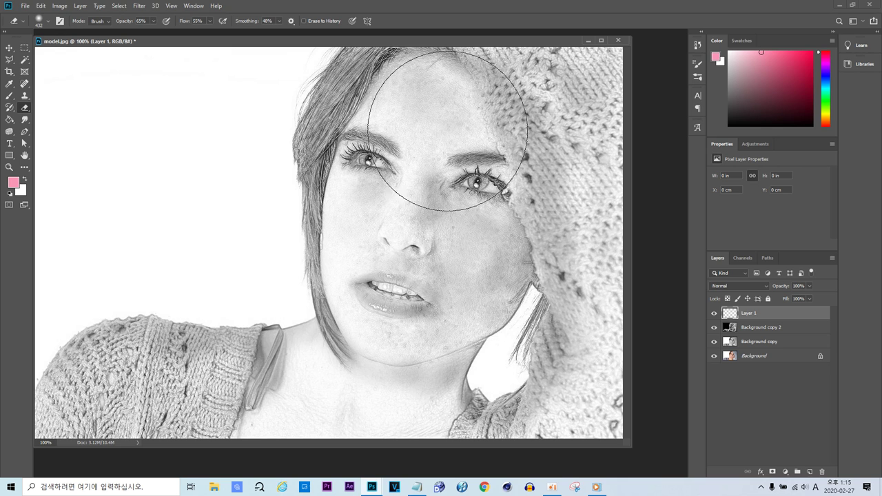
Set the foreground colour to the deeper pink #da4c74 and the Eraser flow to 75%
{"action": "left_click", "coordinate": [13, 182]}
{"action": "left_click", "coordinate": [544, 133]}
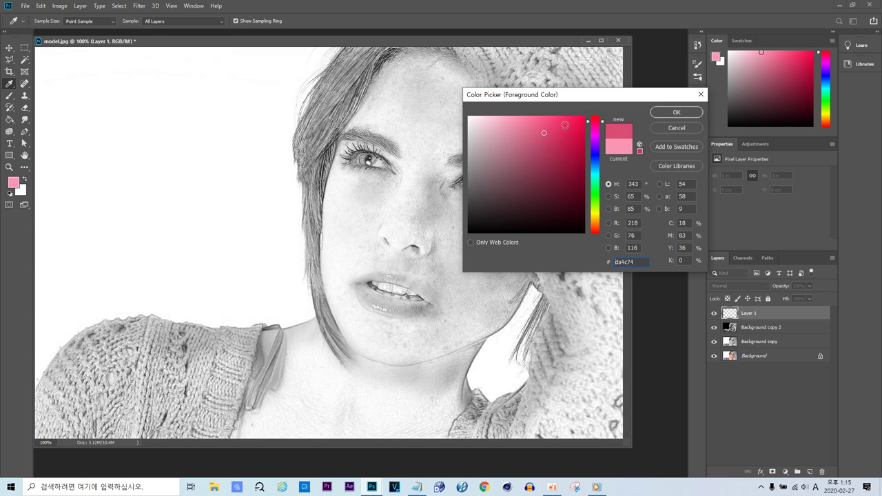
{"action": "left_click", "coordinate": [676, 111]}
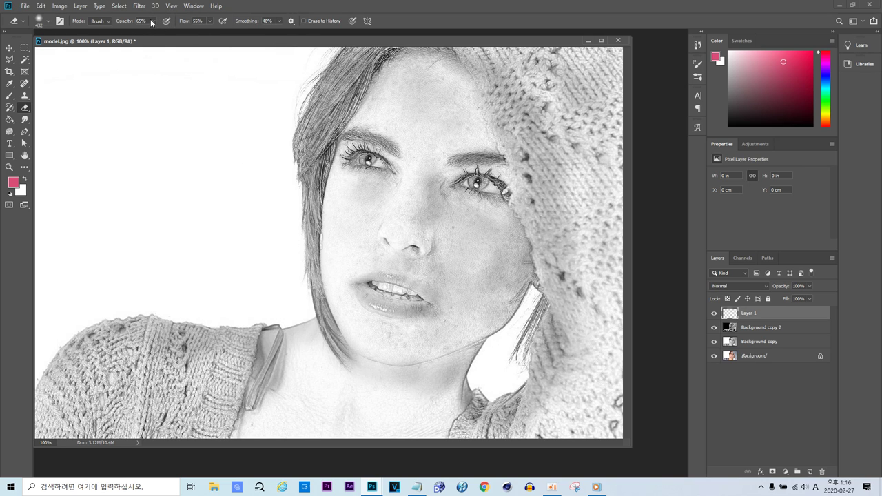
{"action": "left_click", "coordinate": [210, 22]}
{"action": "left_click", "coordinate": [220, 32]}
Add a Curves adjustment layer above the empty layer, lifting the curve's midtones and slightly lowering its white point
{"action": "left_click", "coordinate": [785, 473]}
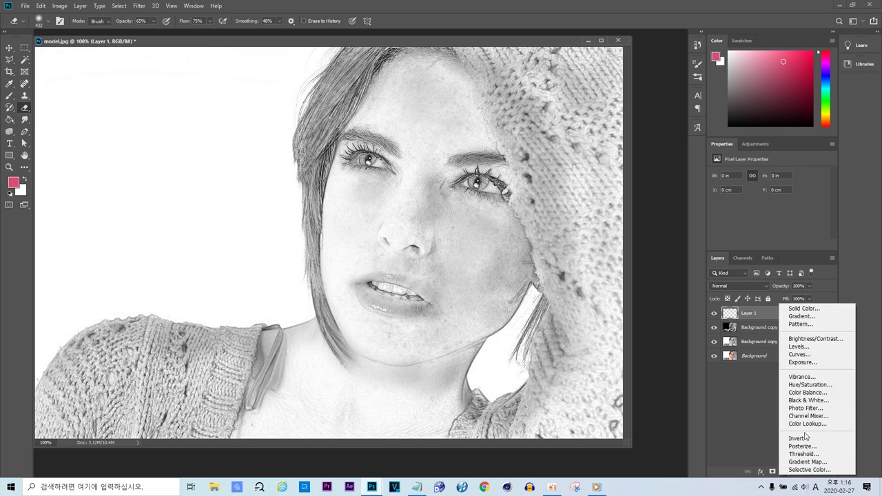
{"action": "left_click", "coordinate": [810, 354]}
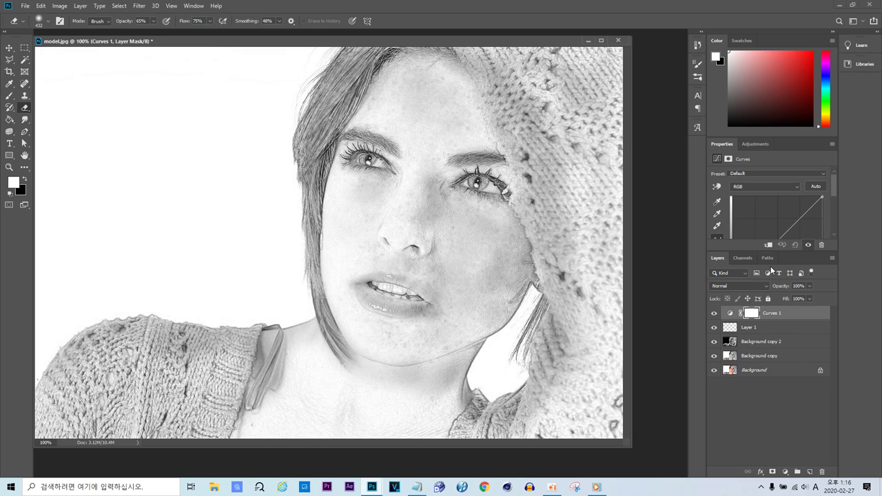
{"action": "left_click_drag", "start_coordinate": [788, 228], "coordinate": [778, 230]}
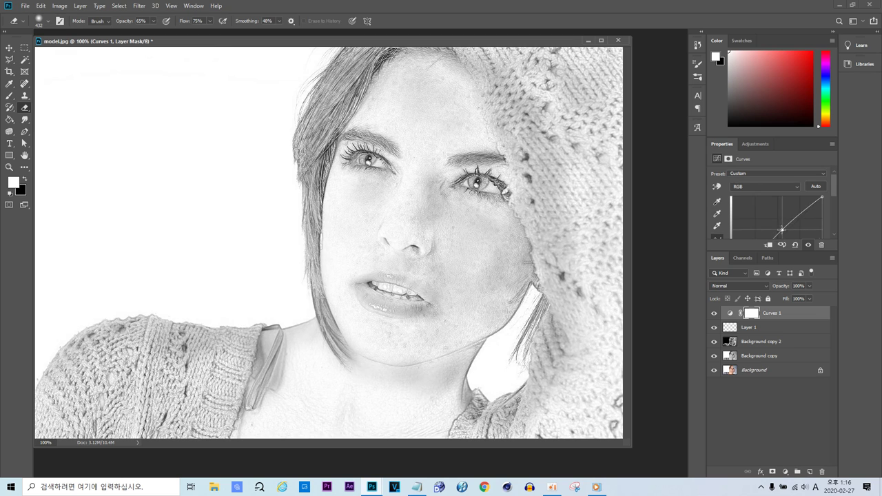
{"action": "left_click_drag", "start_coordinate": [822, 199], "coordinate": [822, 201]}
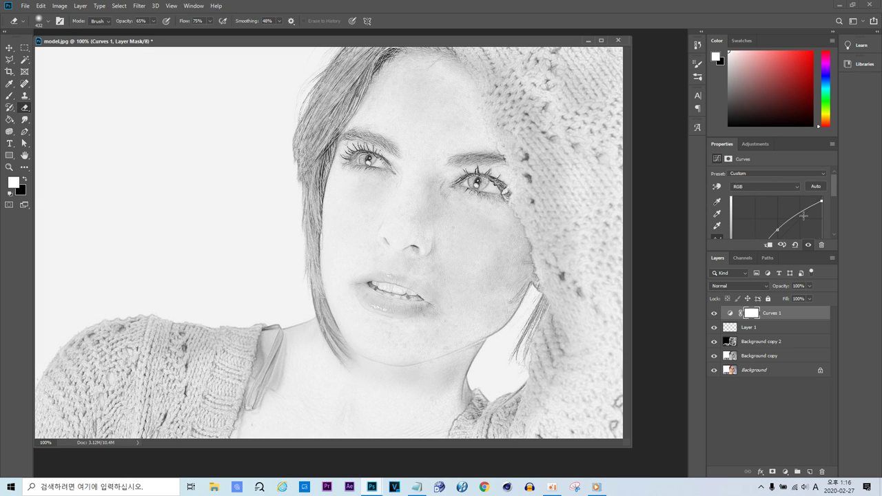
Clip the Curves adjustment to the empty layer below and add a point in the upper part of its curve
{"action": "left_click", "coordinate": [771, 244]}
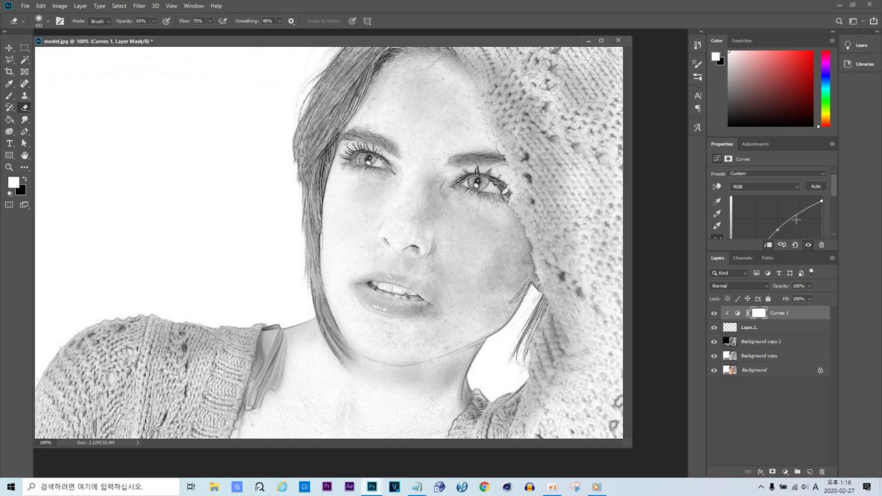
{"action": "mouse_move", "coordinate": [798, 216]}
{"action": "left_mouse_down"}
{"action": "mouse_move", "coordinate": [758, 228]}
{"action": "mouse_move", "coordinate": [796, 218]}
{"action": "left_mouse_up"}
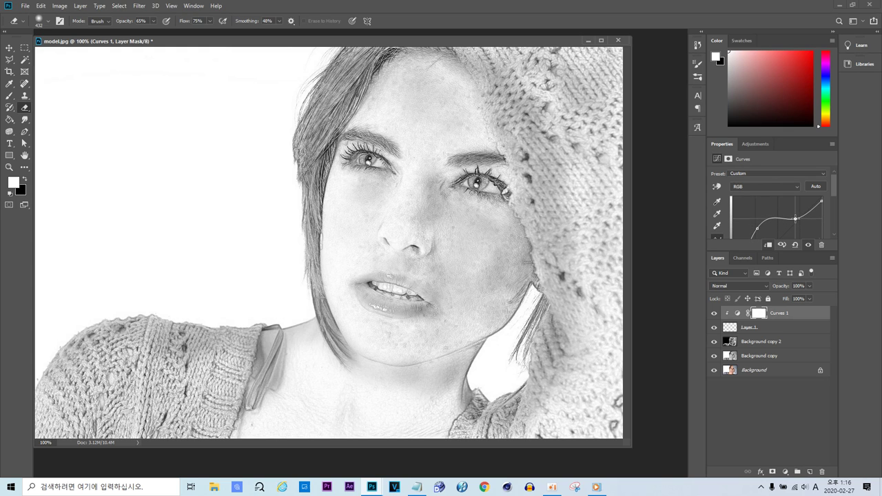
Add a Hue/Saturation adjustment layer above Curves 1 with hue +5 and saturation +44, and delete its layer mask
{"action": "left_click", "coordinate": [785, 472]}
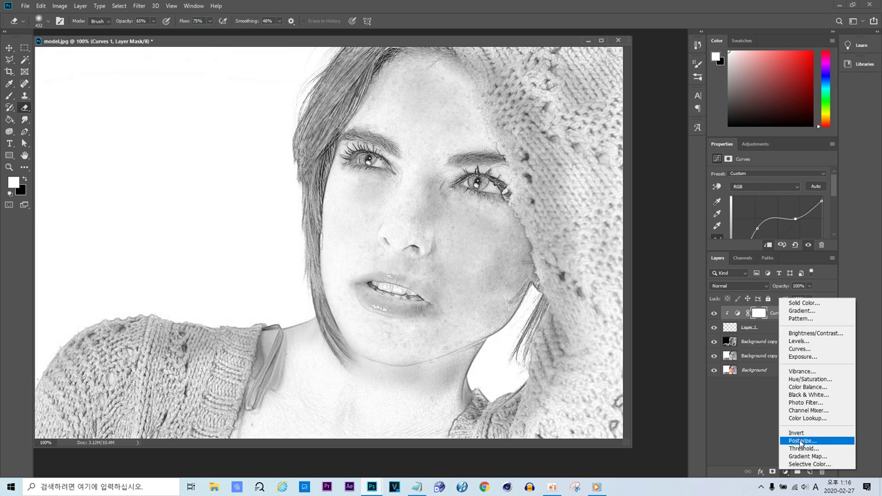
{"action": "left_click", "coordinate": [816, 380]}
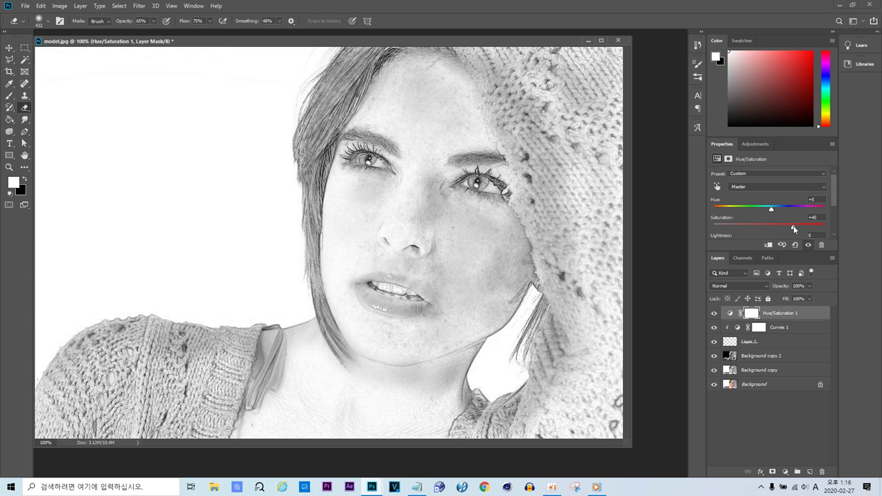
{"action": "left_click_drag", "start_coordinate": [793, 225], "coordinate": [793, 226]}
{"action": "left_click", "coordinate": [822, 473]}
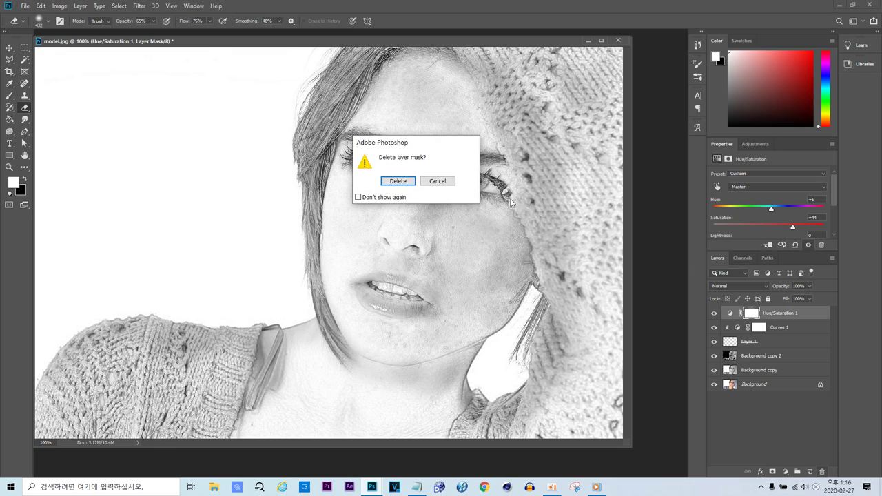
{"action": "left_click", "coordinate": [398, 181]}
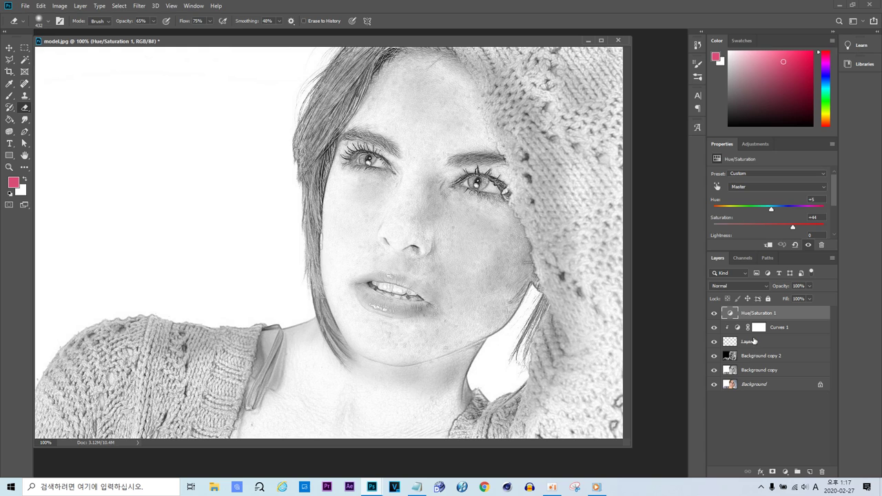
Add a Levels adjustment layer on top and set its output levels to 91 and 240
{"action": "left_click", "coordinate": [786, 473]}
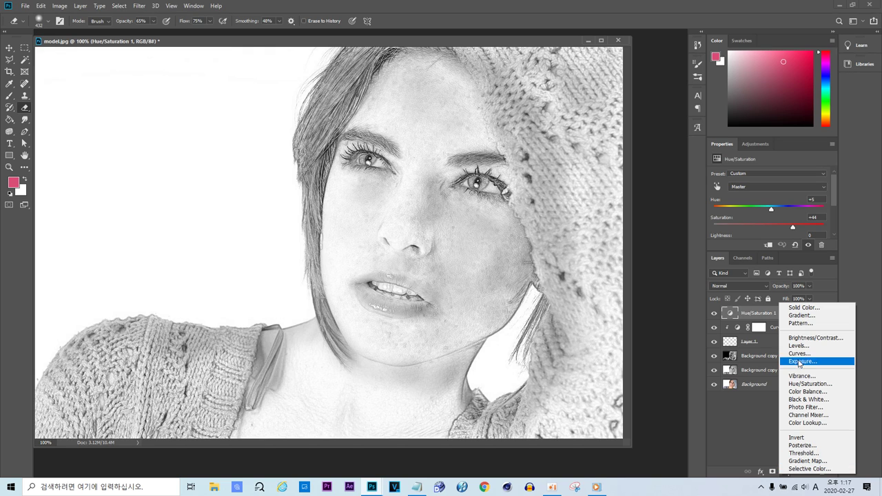
{"action": "left_click", "coordinate": [800, 347]}
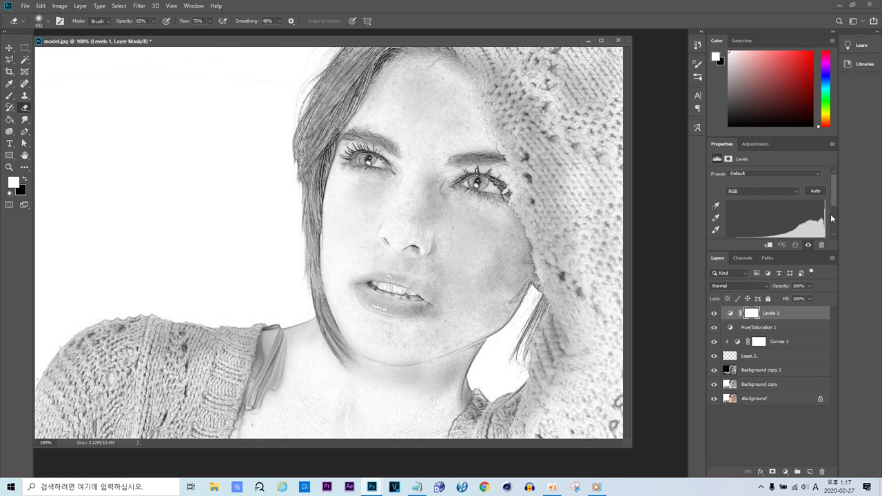
{"action": "left_click_drag", "start_coordinate": [833, 202], "coordinate": [820, 217]}
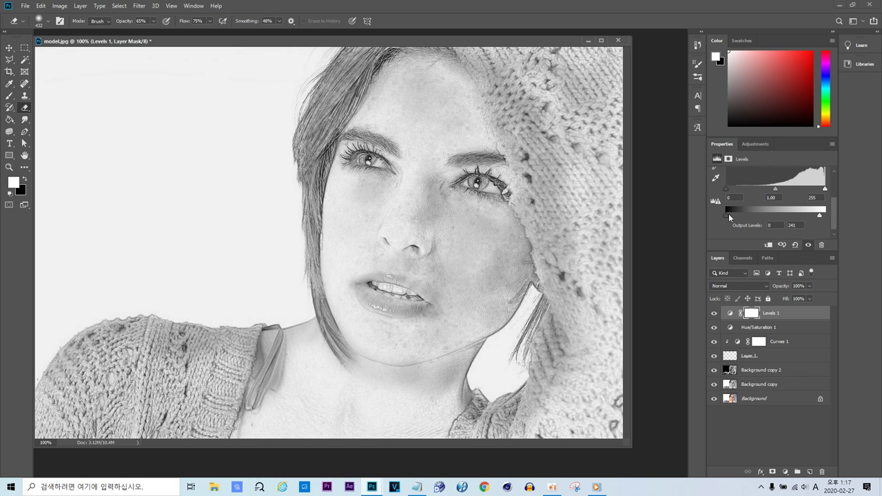
{"action": "mouse_move", "coordinate": [732, 214]}
{"action": "left_mouse_down"}
{"action": "mouse_move", "coordinate": [764, 211]}
{"action": "mouse_move", "coordinate": [747, 216]}
{"action": "left_mouse_up"}
{"action": "left_click_drag", "start_coordinate": [820, 215], "coordinate": [816, 220]}
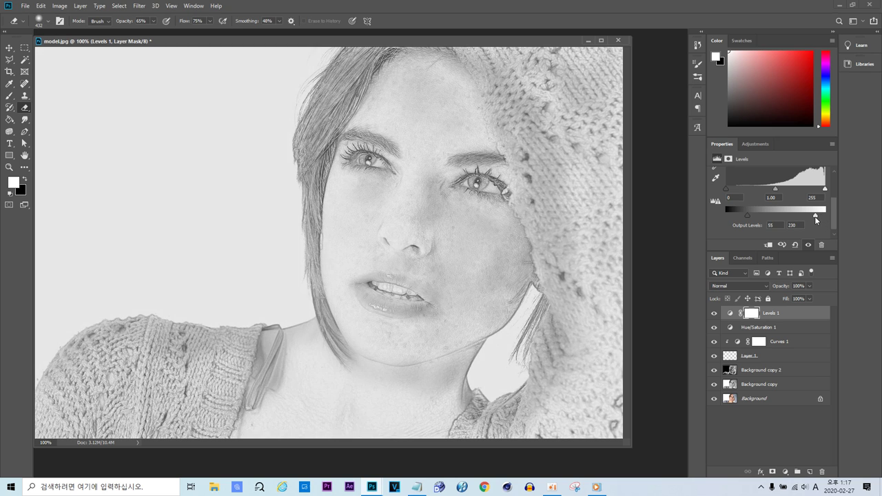
{"action": "left_click_drag", "start_coordinate": [748, 218], "coordinate": [756, 218]}
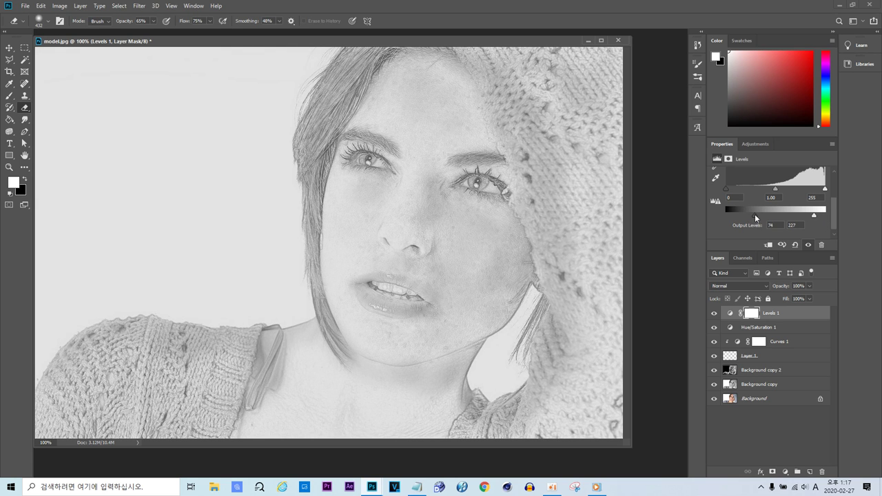
{"action": "left_click_drag", "start_coordinate": [816, 216], "coordinate": [819, 215]}
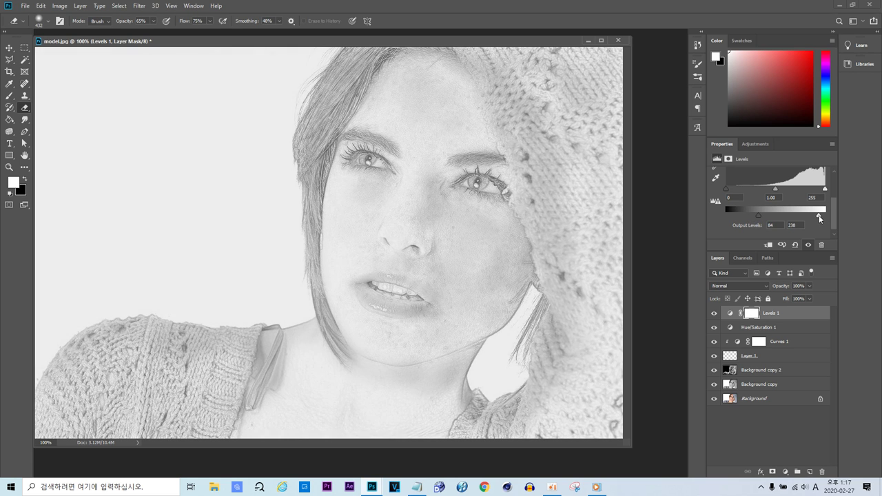
{"action": "left_click_drag", "start_coordinate": [761, 218], "coordinate": [769, 218]}
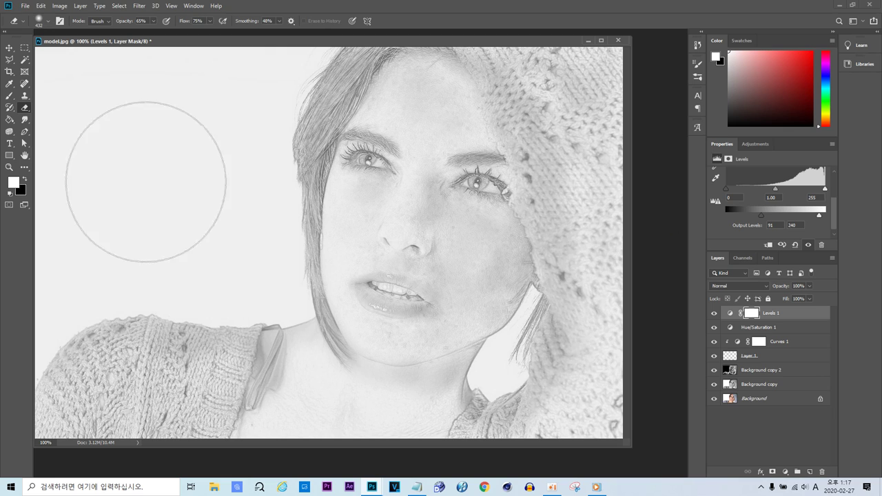
Flatten all layers of the sketch into a single background
{"action": "left_click", "coordinate": [25, 143]}
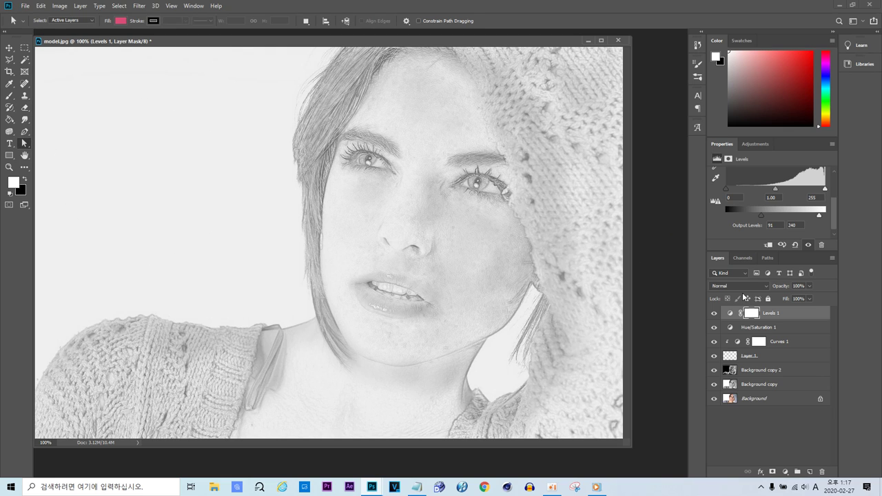
{"action": "right_click", "coordinate": [775, 312]}
{"action": "left_click", "coordinate": [684, 376]}
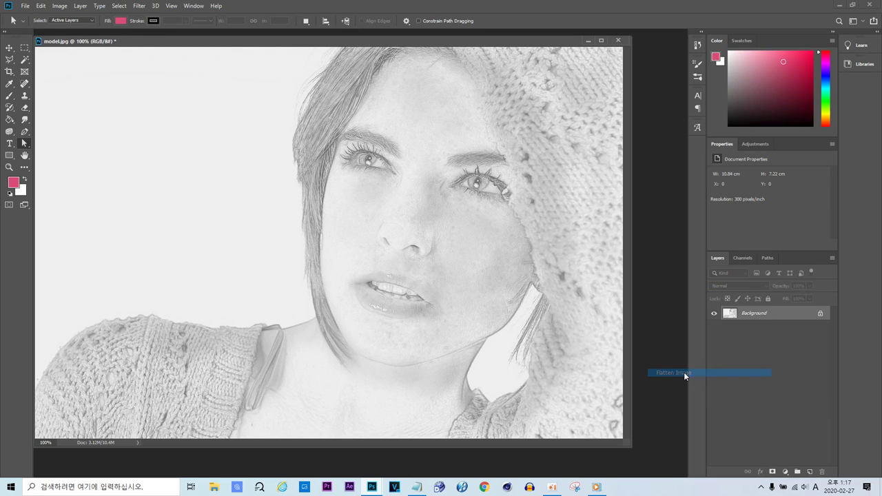
Save the image as a quality 12 JPEG over model12 in the 스케치 folder, and close the image and Photoshop
{"action": "left_click", "coordinate": [25, 6]}
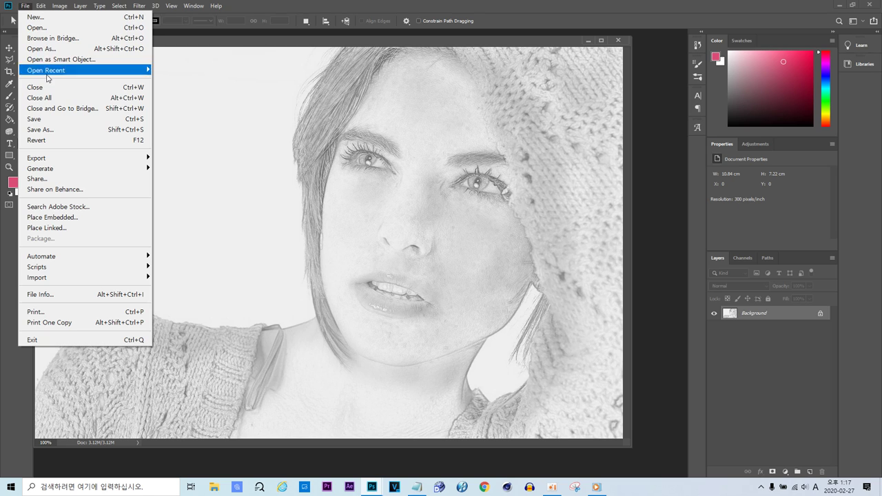
{"action": "left_click", "coordinate": [44, 130]}
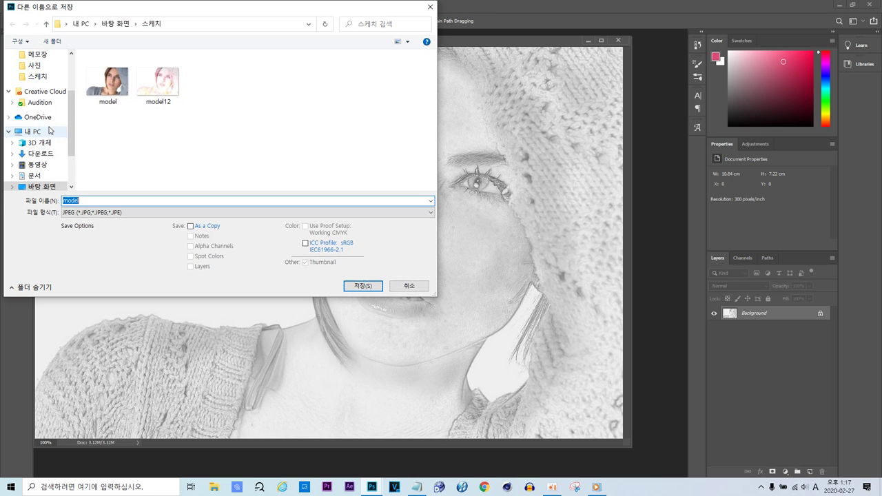
{"action": "left_click", "coordinate": [83, 201]}
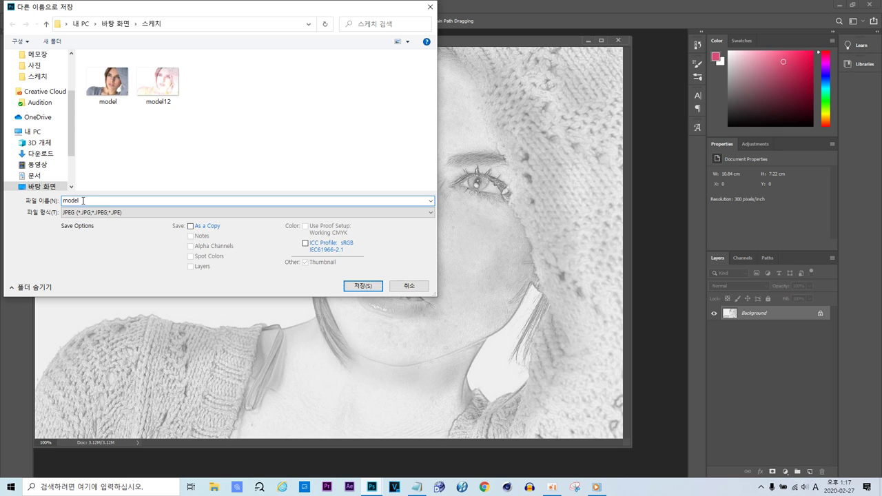
{"action": "double_click", "coordinate": [158, 85]}
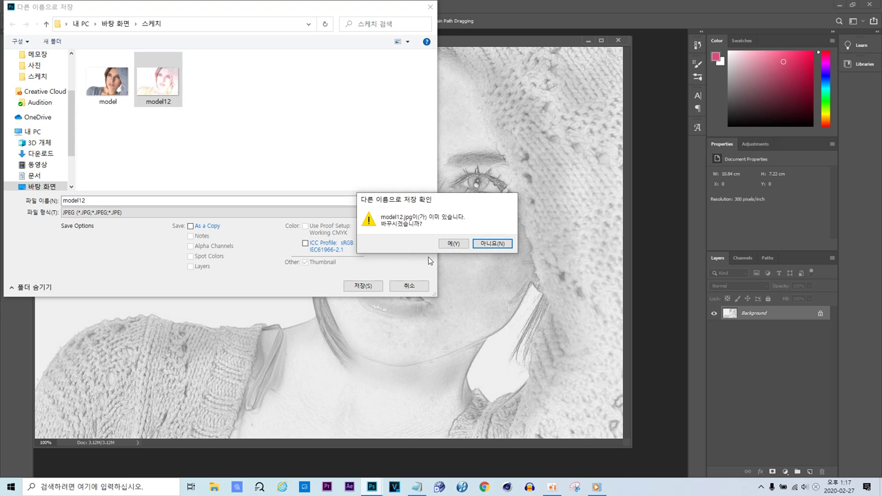
{"action": "left_click", "coordinate": [453, 243]}
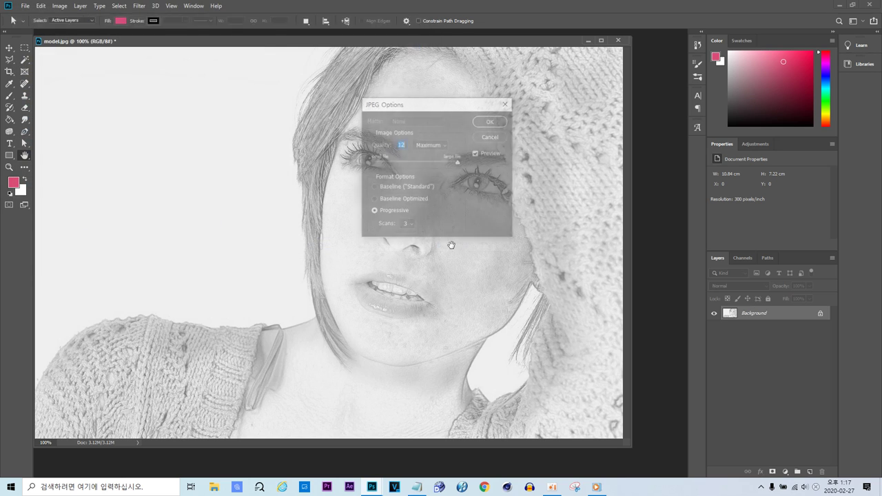
{"action": "left_click", "coordinate": [484, 121]}
{"action": "left_click", "coordinate": [619, 40]}
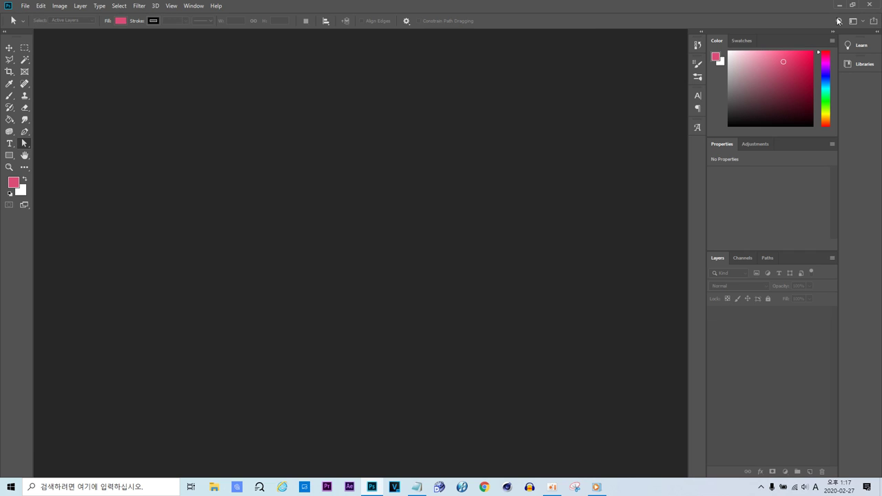
{"action": "left_click", "coordinate": [870, 6]}
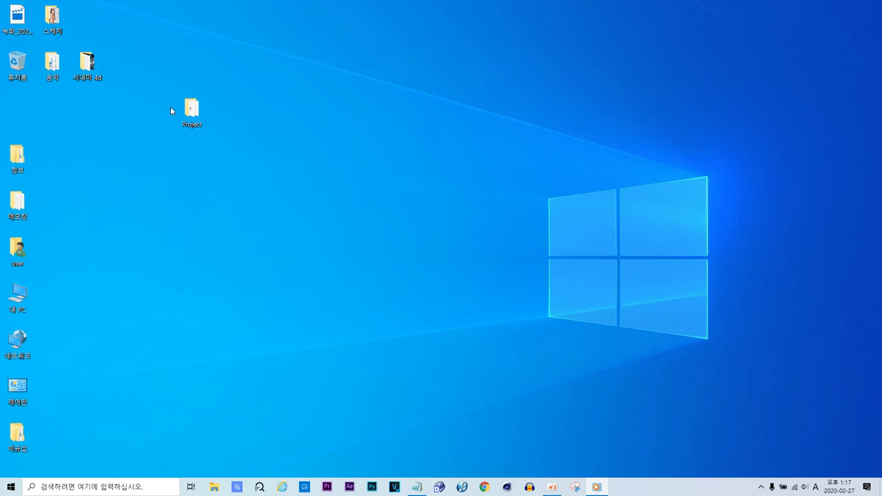
Open model.jpg from the desktop's 스케치 folder in the Photos viewer and compare it with model12.jpg
{"action": "double_click", "coordinate": [52, 18]}
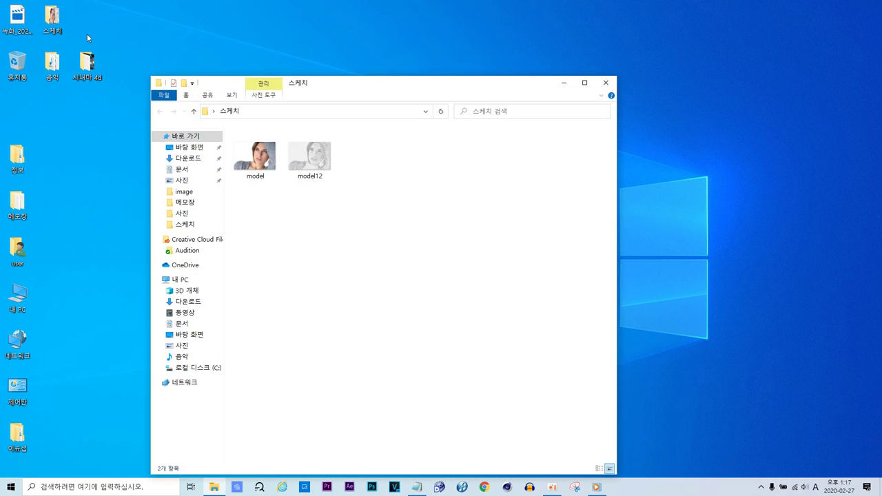
{"action": "left_click_drag", "start_coordinate": [322, 86], "coordinate": [331, 61]}
{"action": "double_click", "coordinate": [269, 132]}
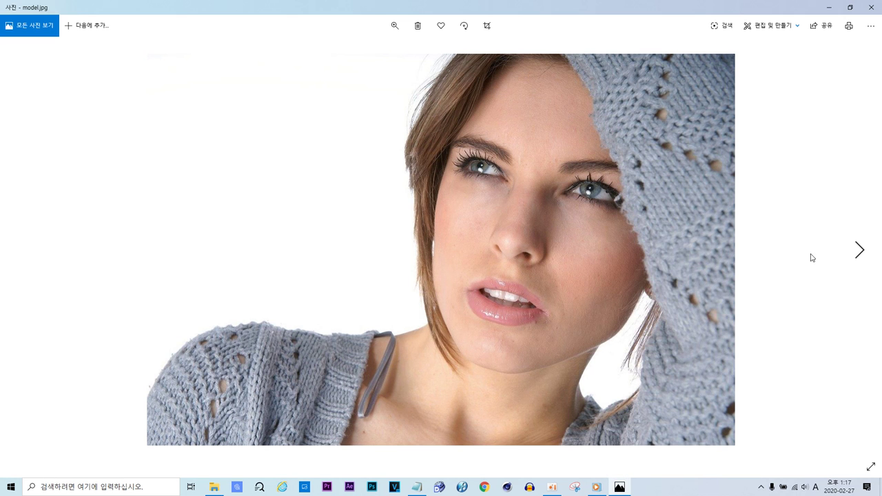
{"action": "left_click", "coordinate": [861, 251]}
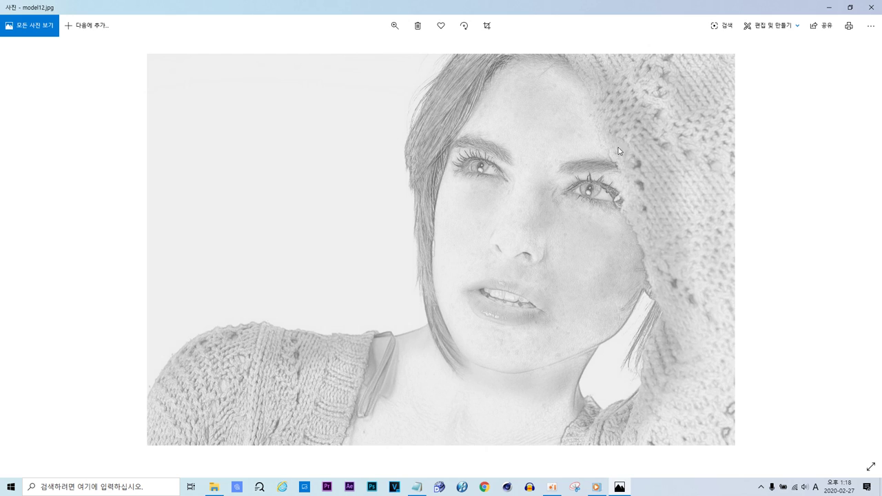
{"action": "mouse_move", "coordinate": [4, 251]}
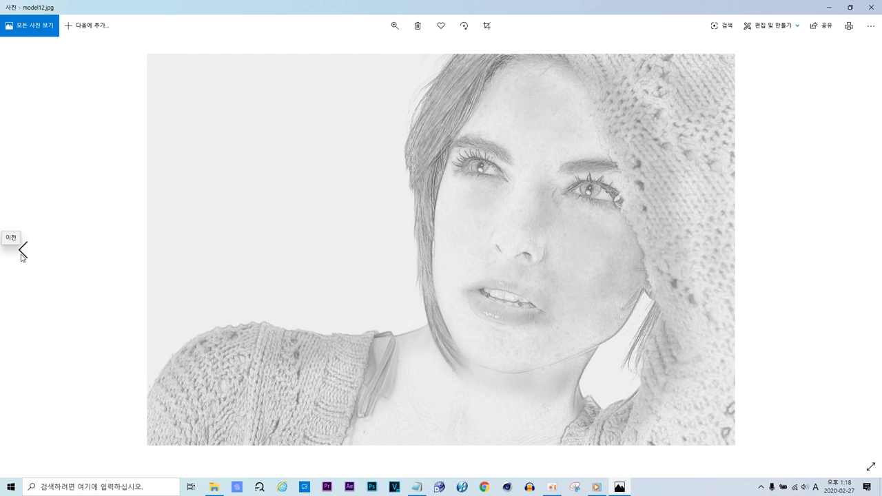
{"action": "left_click", "coordinate": [21, 253]}
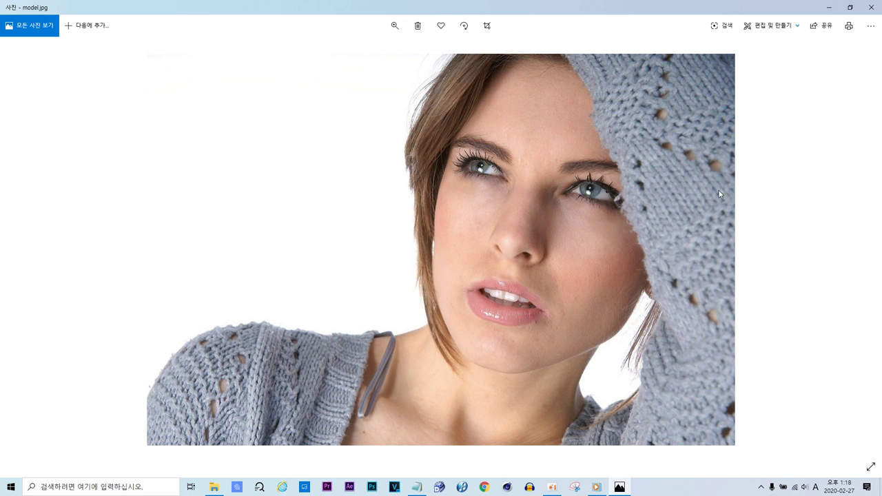
{"action": "left_click", "coordinate": [862, 253]}
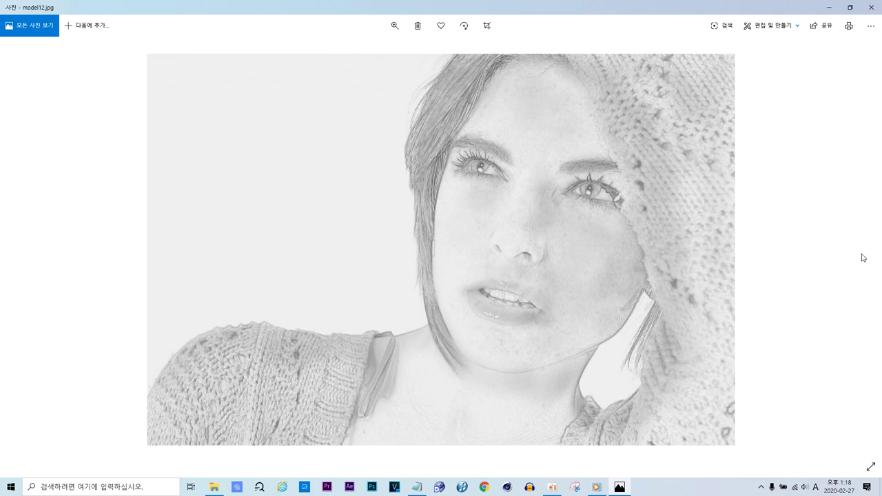